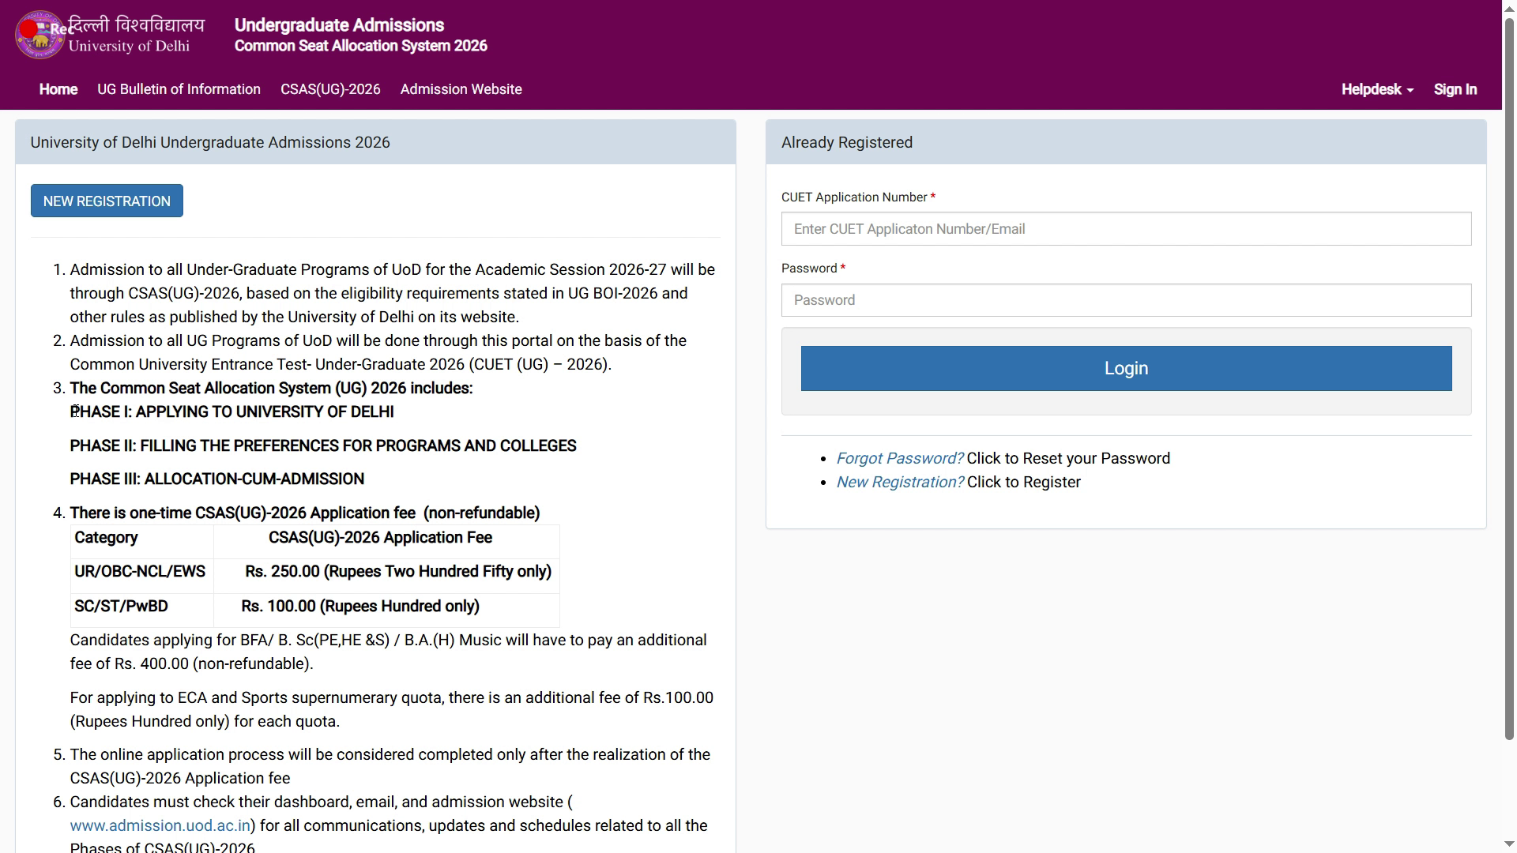
Step: Highlight the Phase I line about applying to the University of Delhi in the admission instructions
left_click_drag(72, 413, 397, 414)
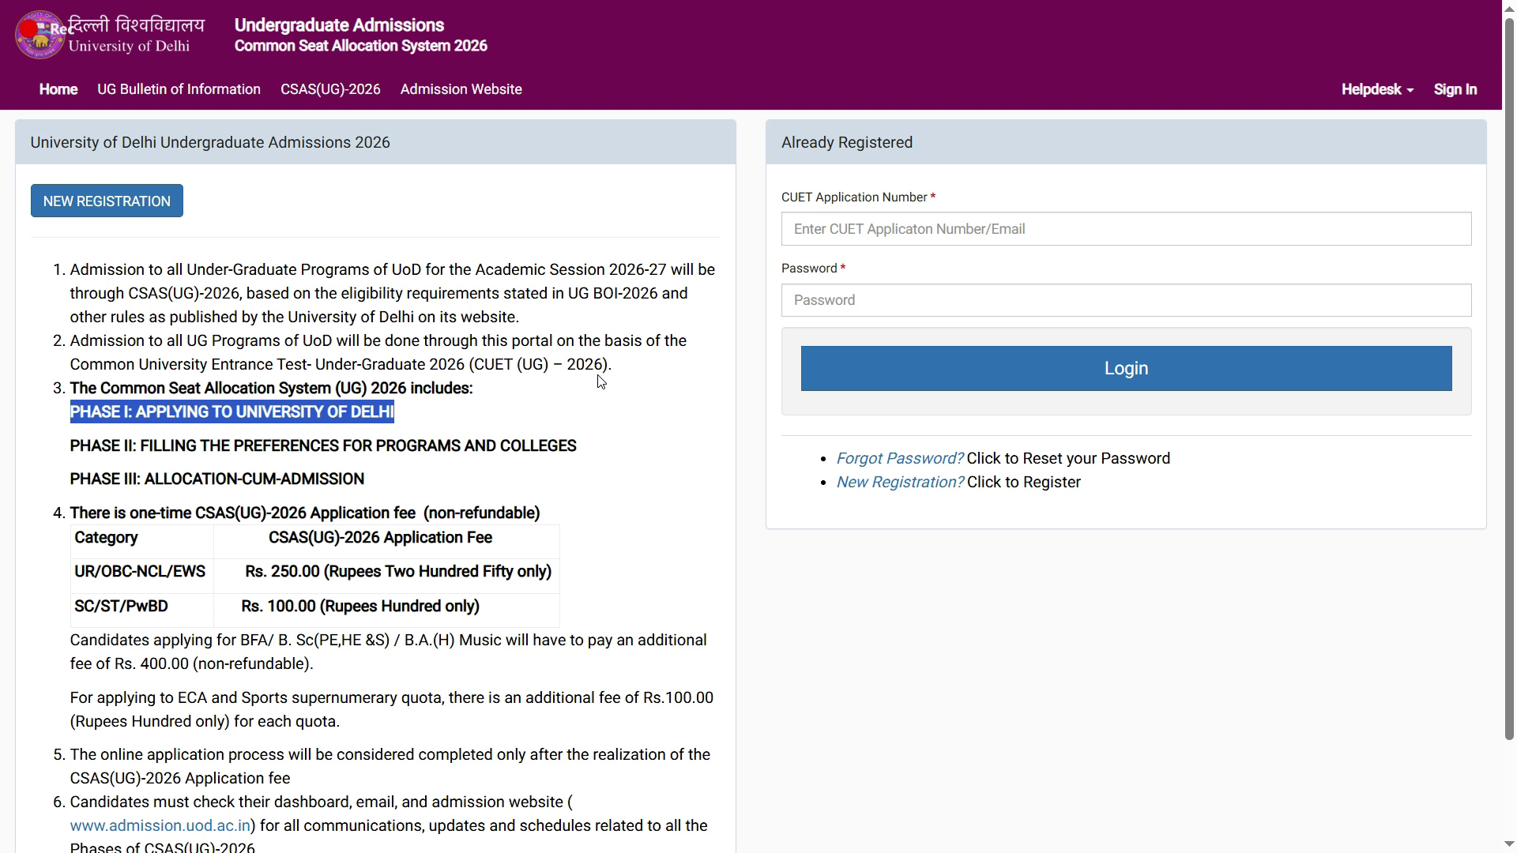
left_click(372, 317)
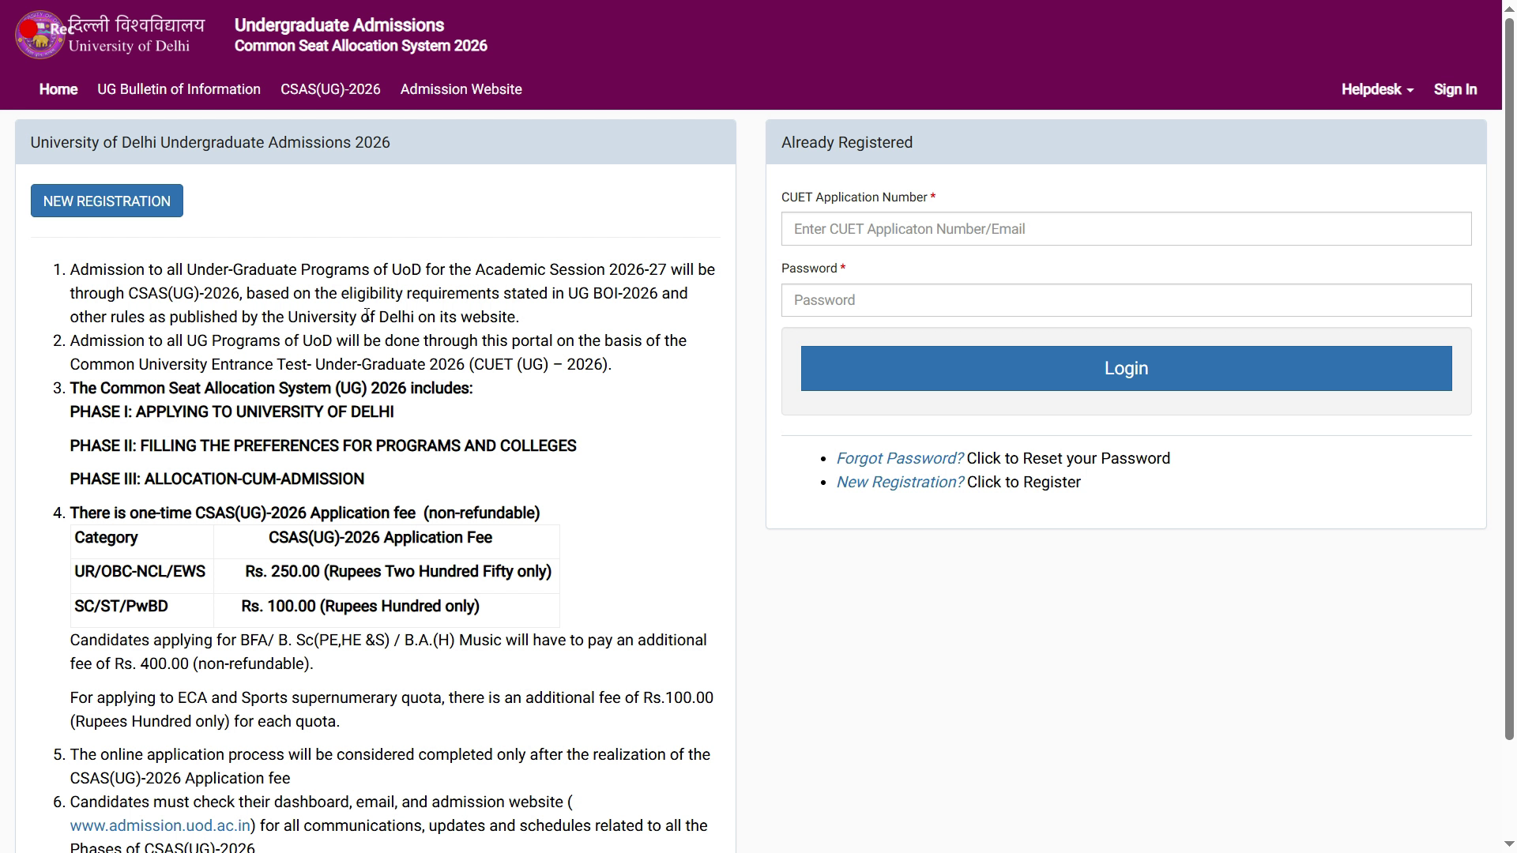
Step: Examine the B.Sc. (Hons.) Mathematics programme and its required CUET subject combinations in the undergraduate bulletin PDF
scroll(300, 322, "down", 2)
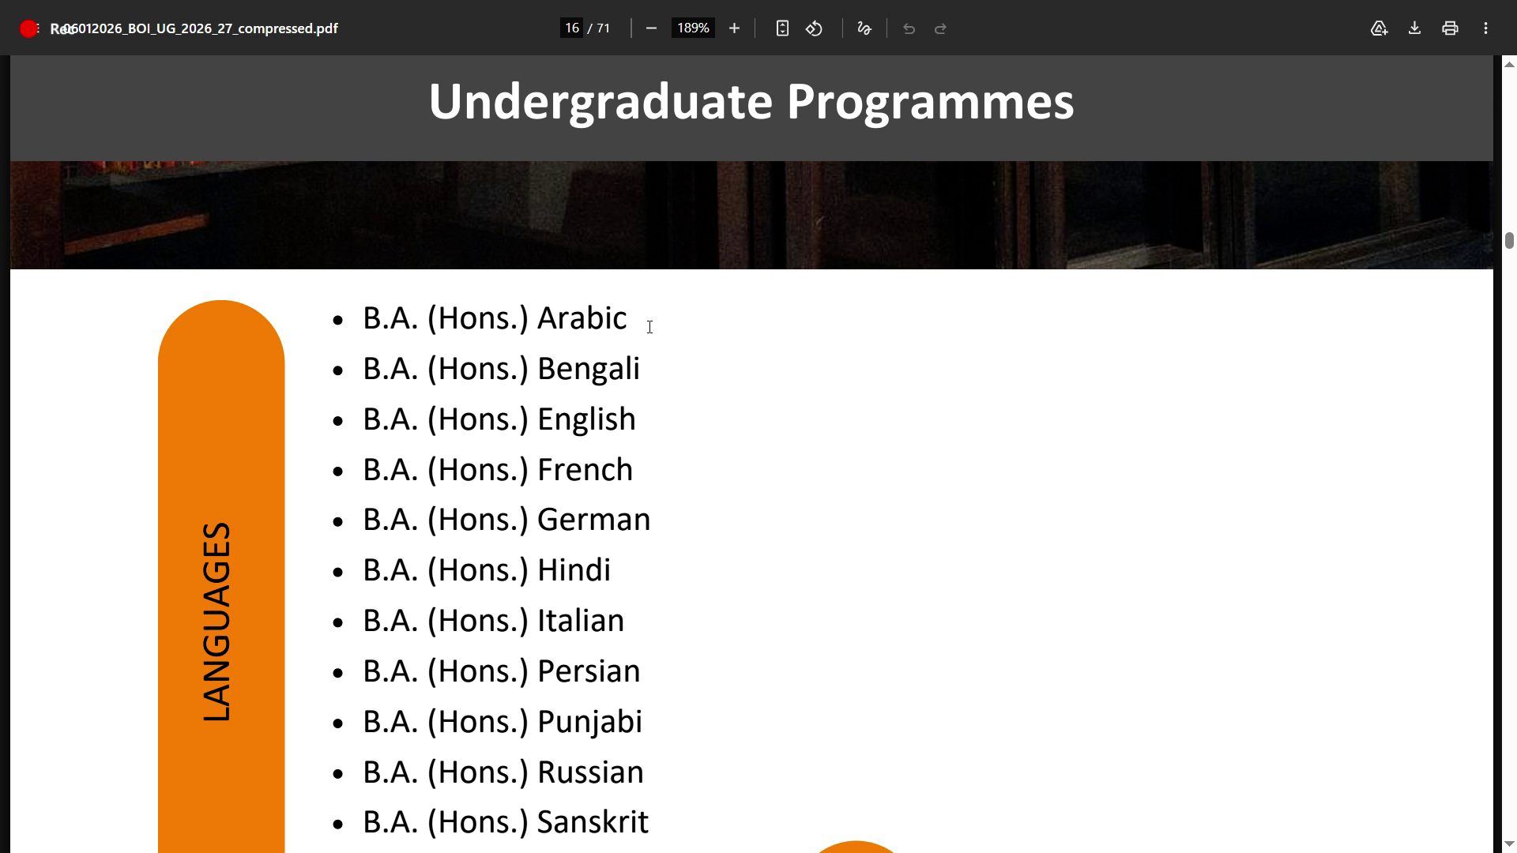
scroll(714, 376, "down", 5)
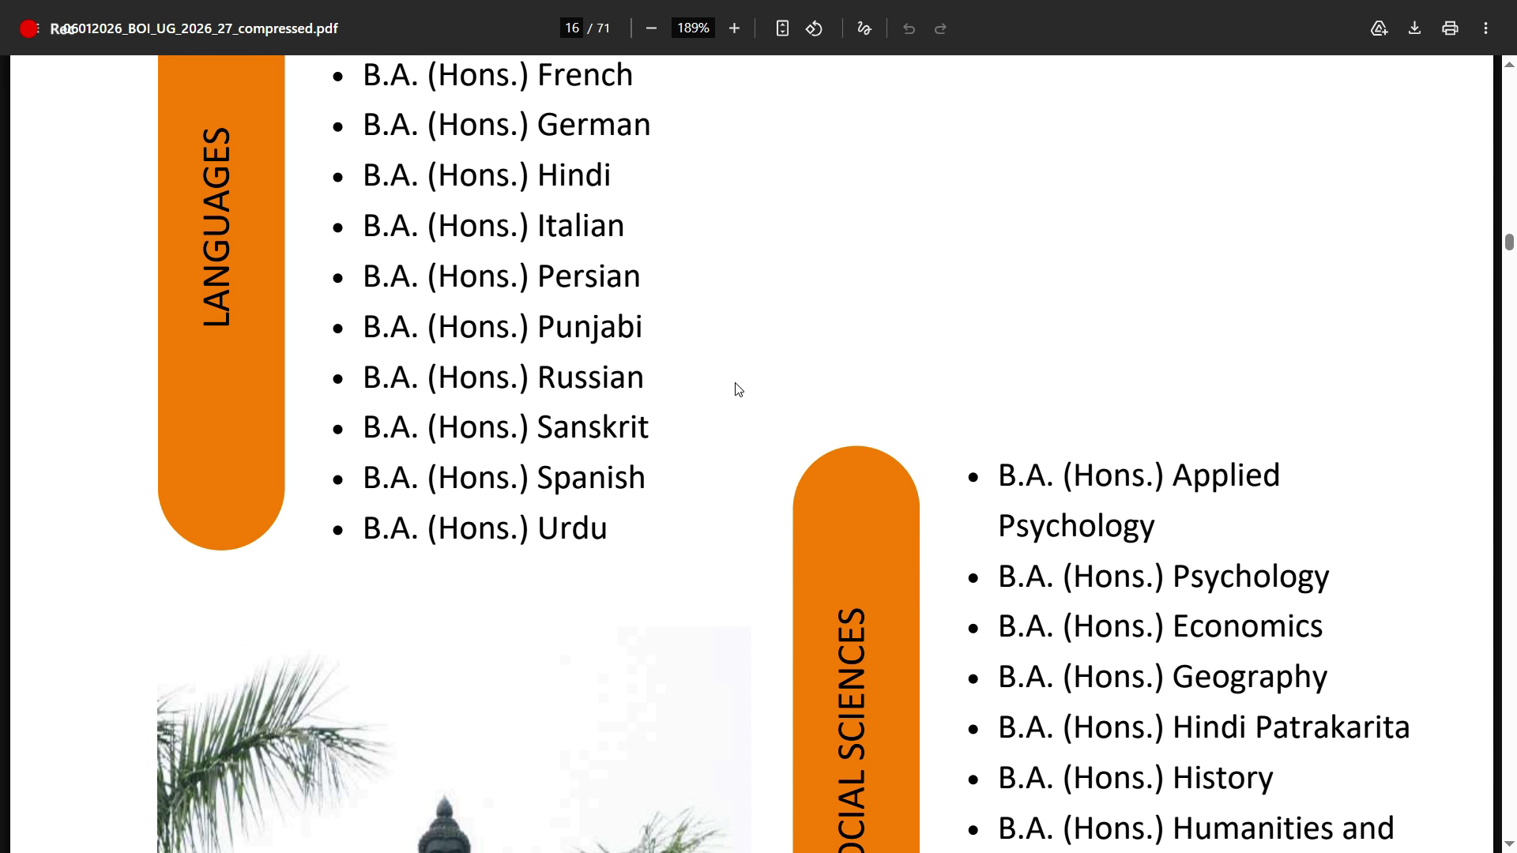
left_click_drag(1508, 242, 1509, 490)
scroll(769, 501, "down", 3)
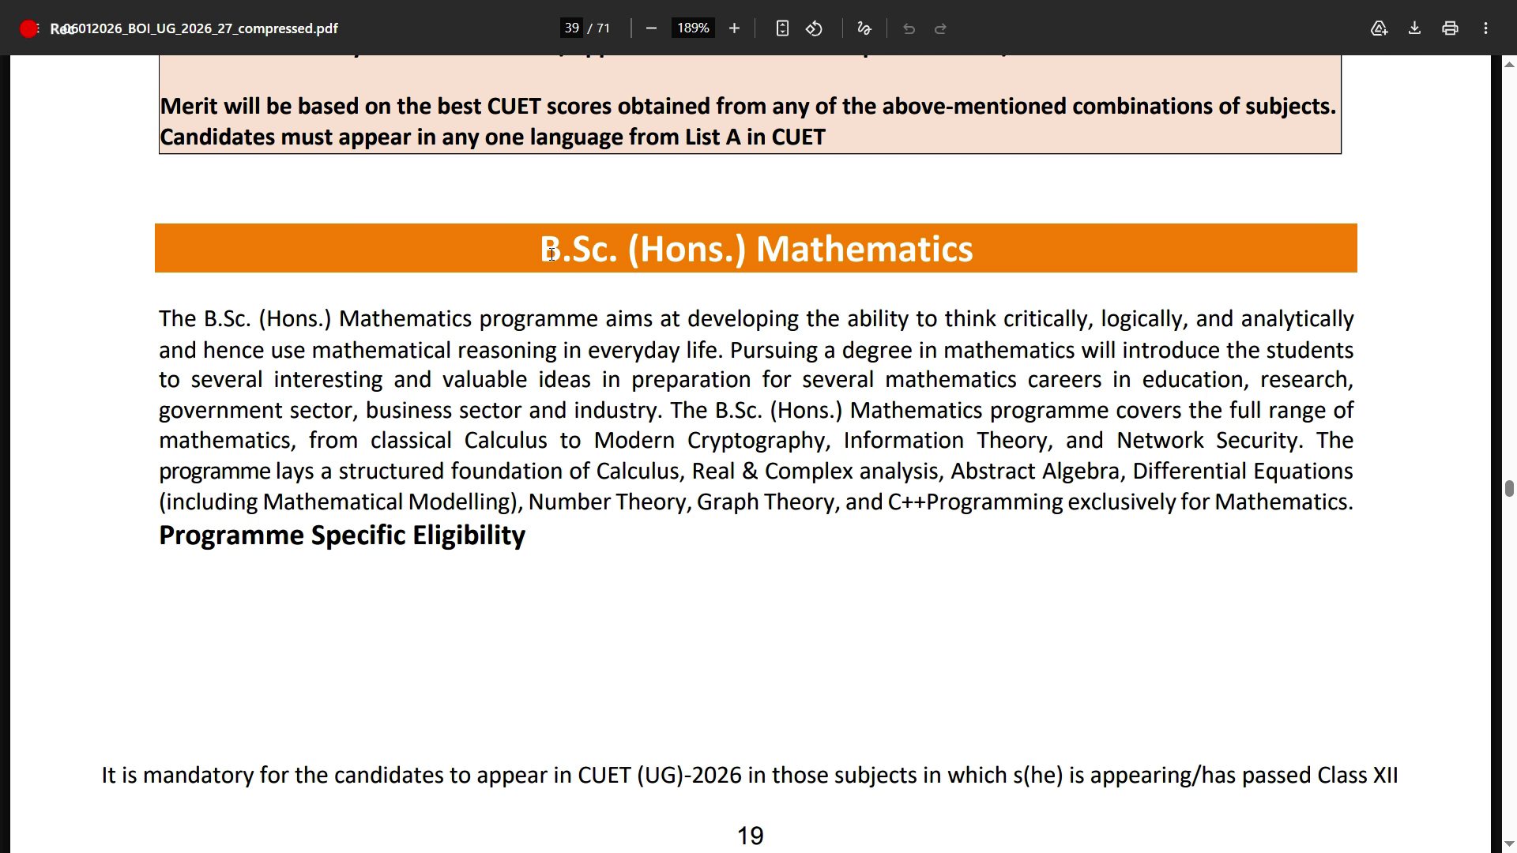
left_click_drag(550, 252, 993, 252)
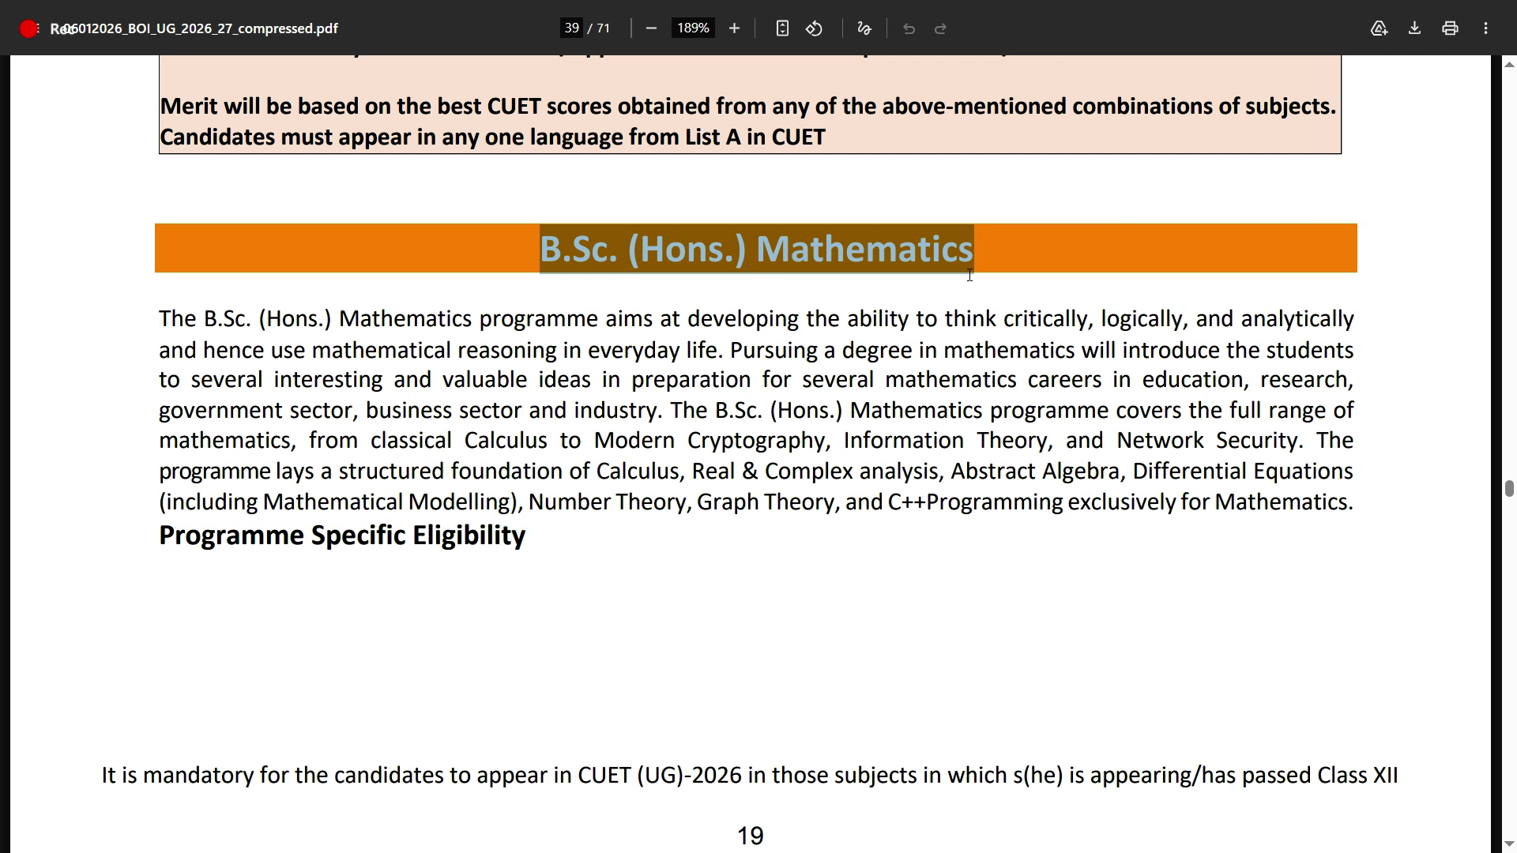
scroll(762, 437, "down", 9)
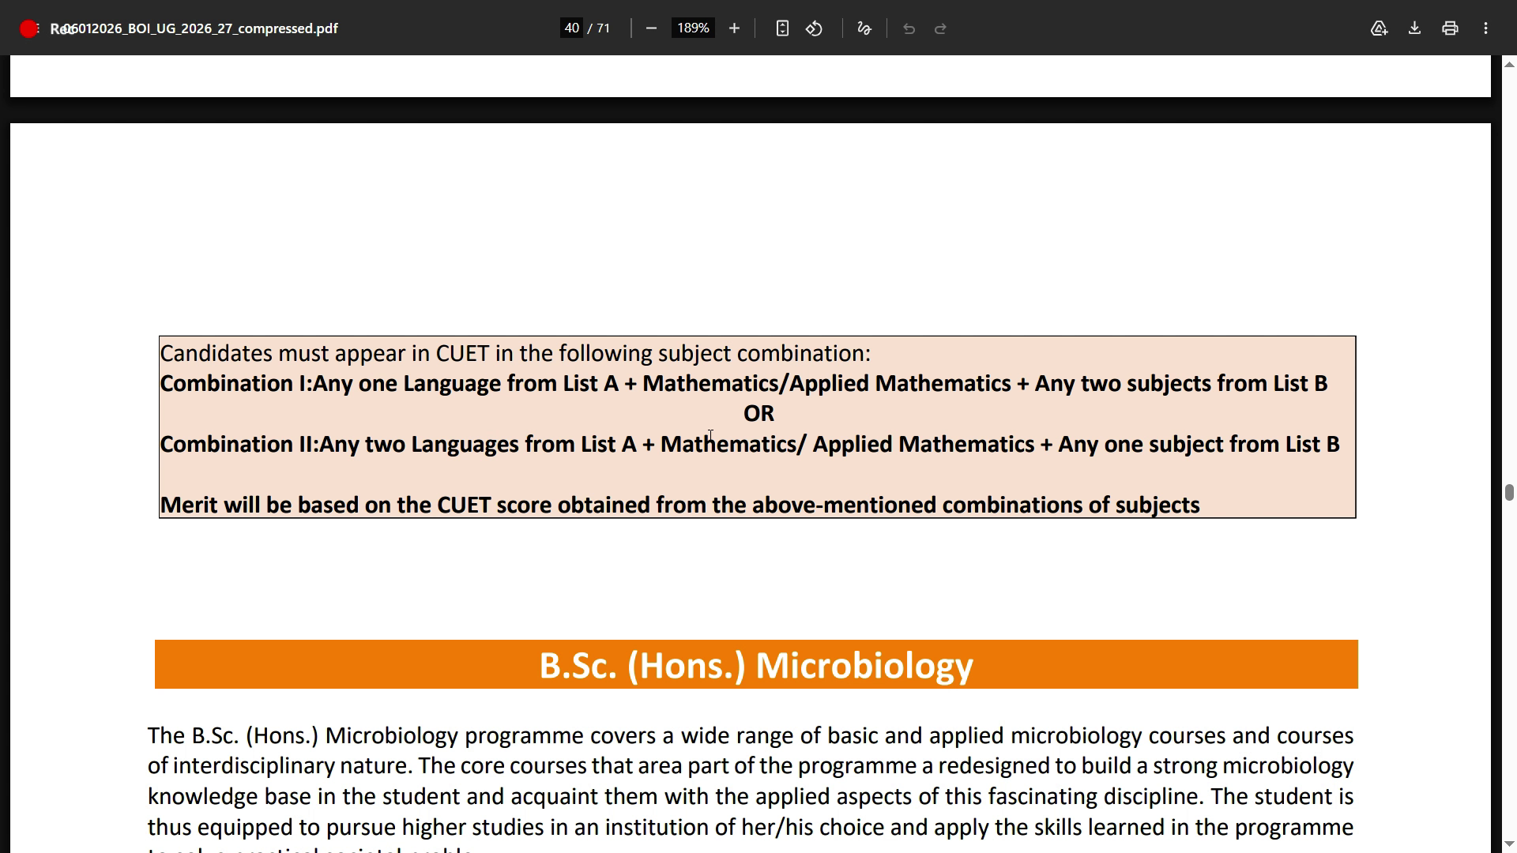
scroll(707, 430, "down", 5)
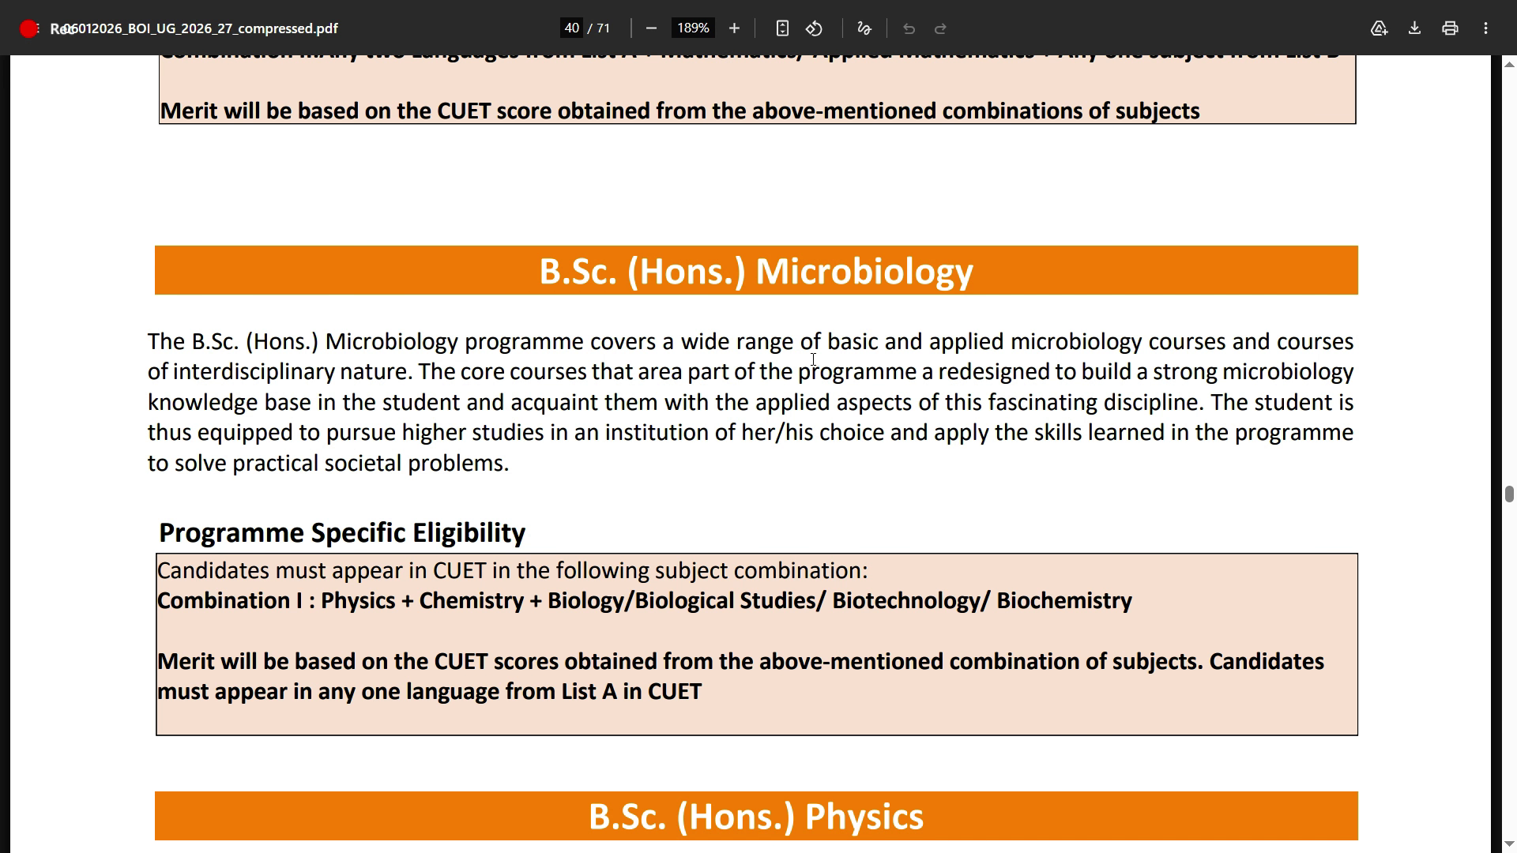
Step: Look through the table of contents in the CSAS PDF and return to the undergraduate bulletin
key("alt+Tab")
scroll(702, 334, "down", 1)
scroll(703, 334, "down", 7)
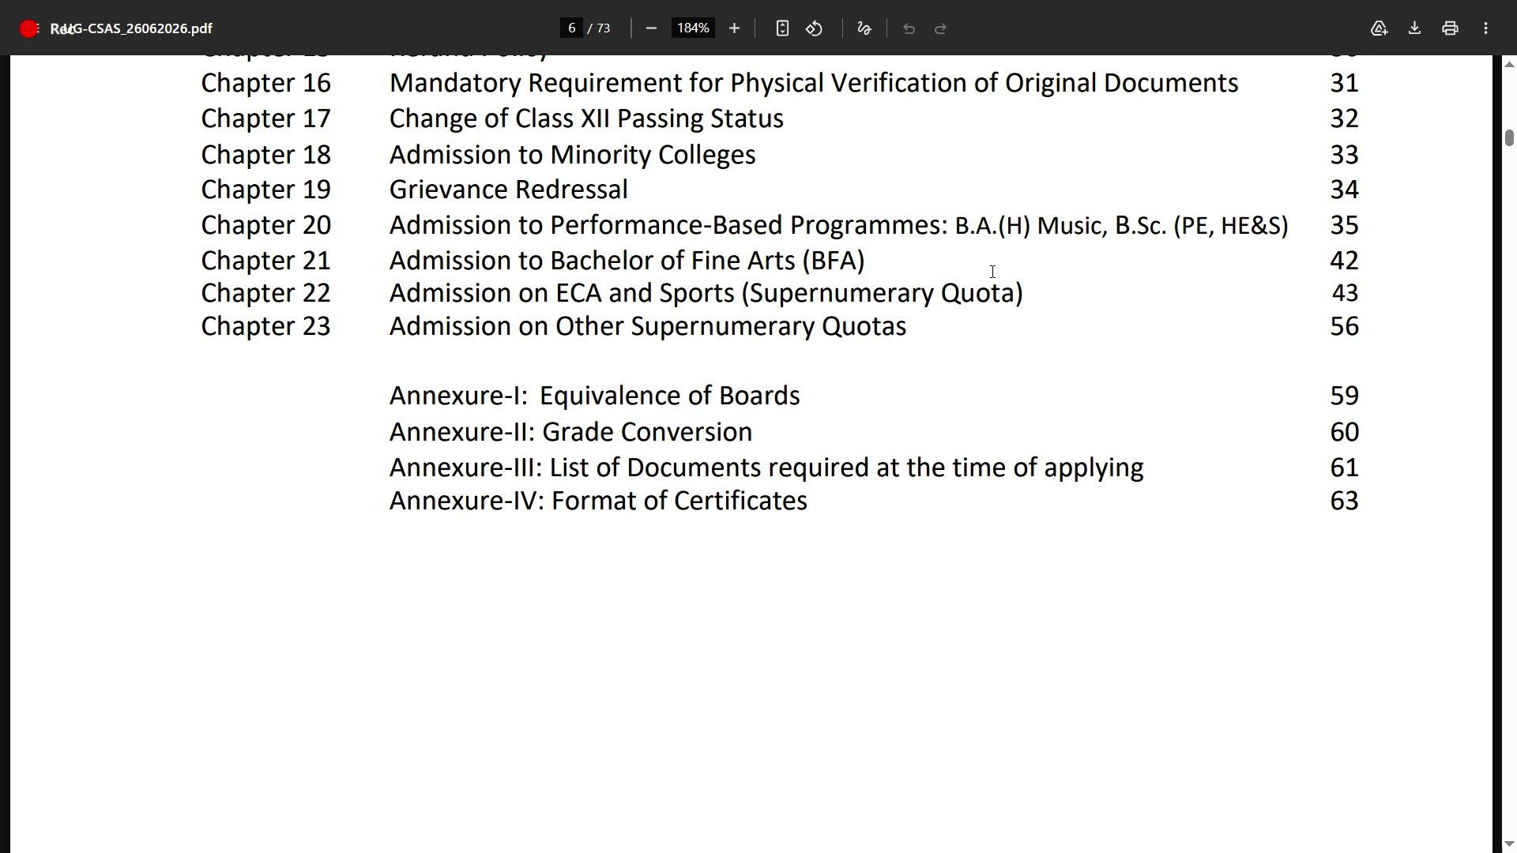
key("Tab")
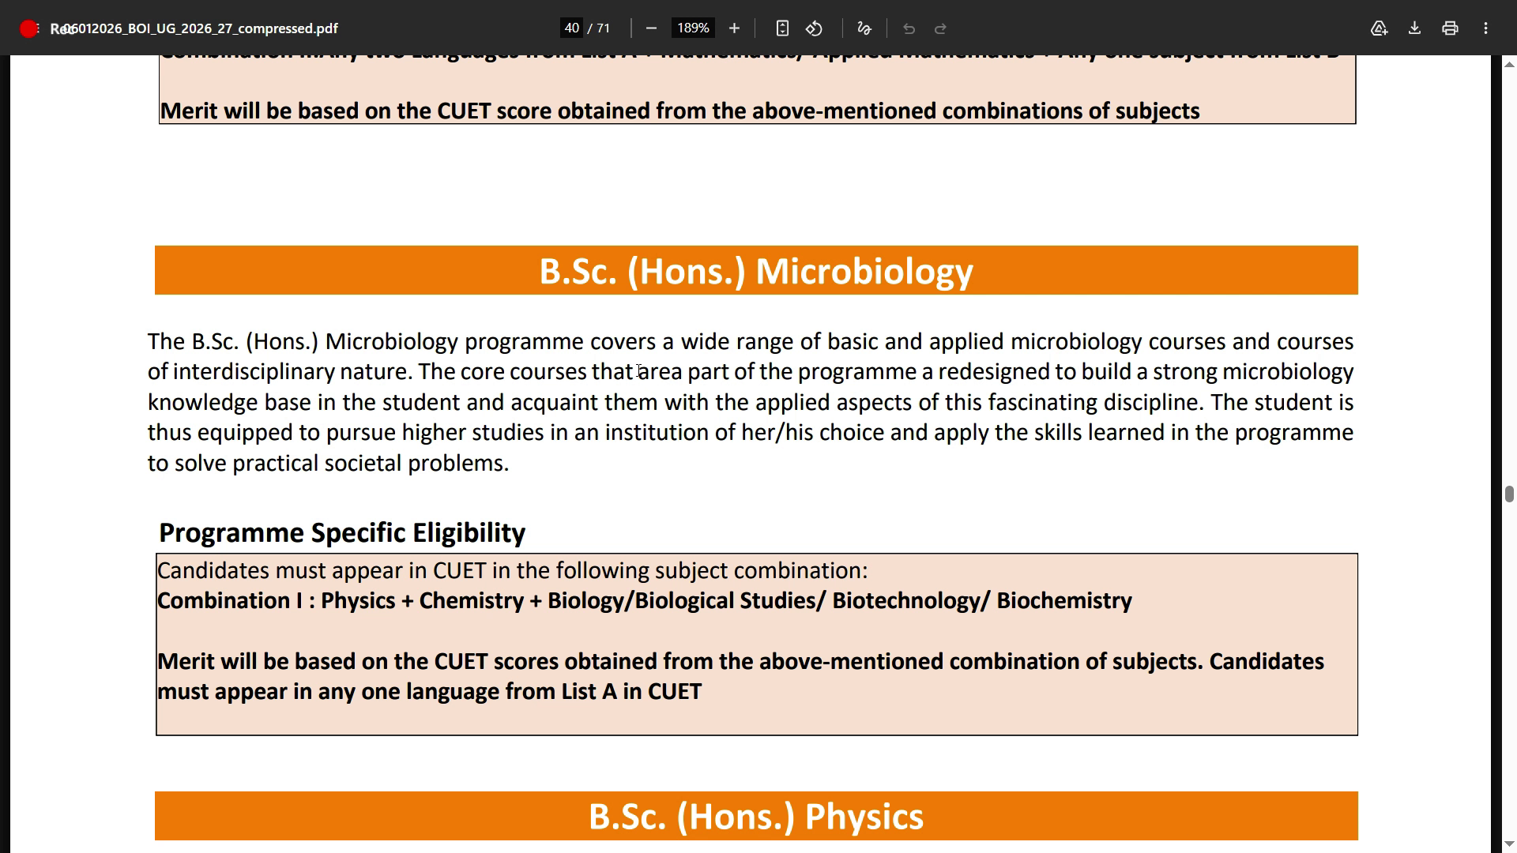
Step: Examine the B.Sc. (Hons.) Microbiology eligibility and the science programmes listed before it in the bulletin
left_click_drag(539, 273, 974, 273)
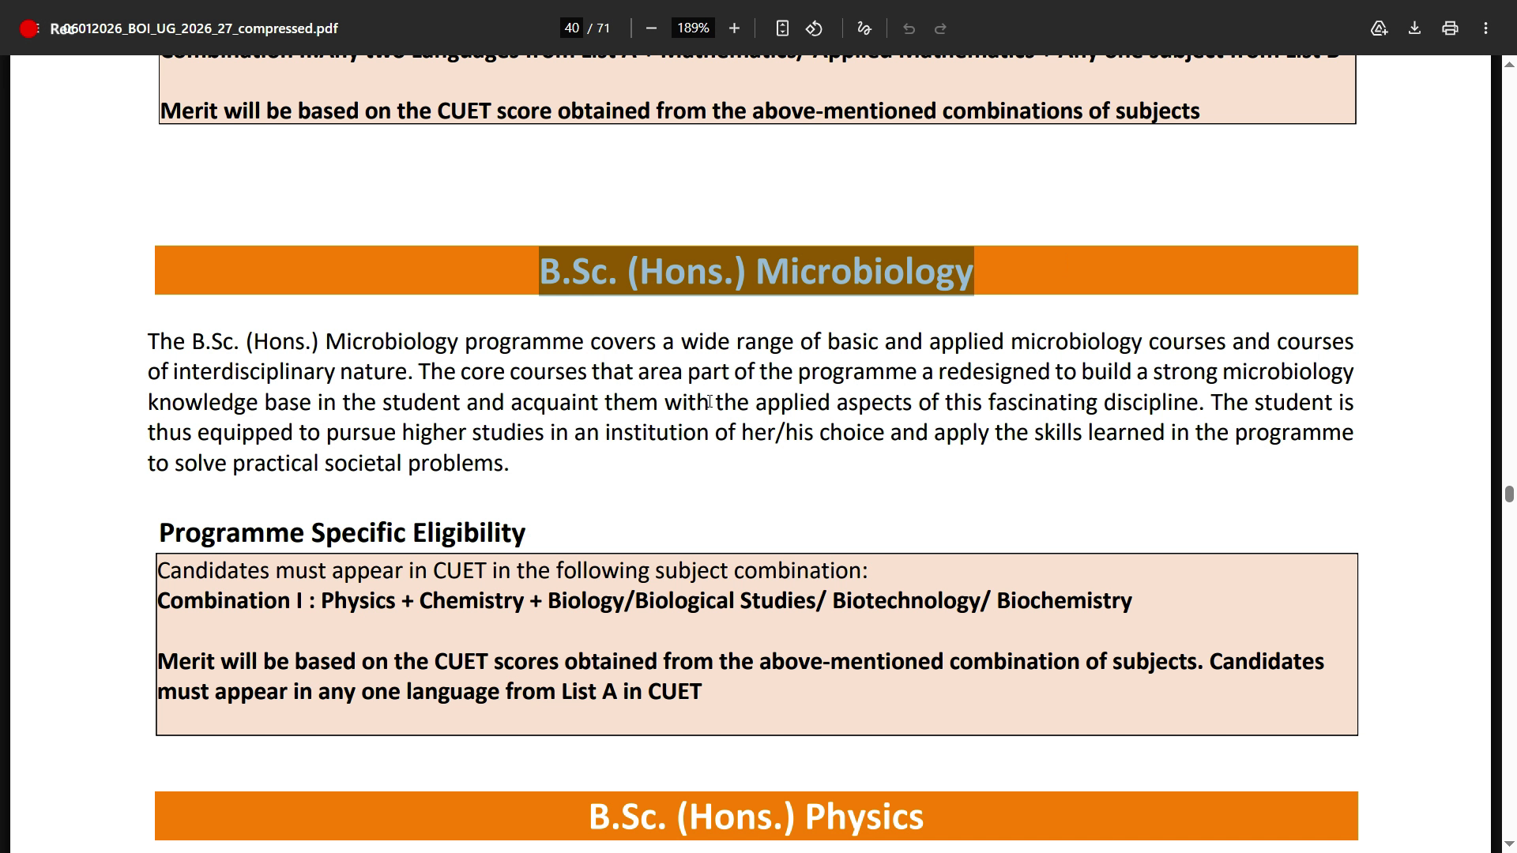
scroll(625, 454, "down", 1)
scroll(556, 533, "down", 2)
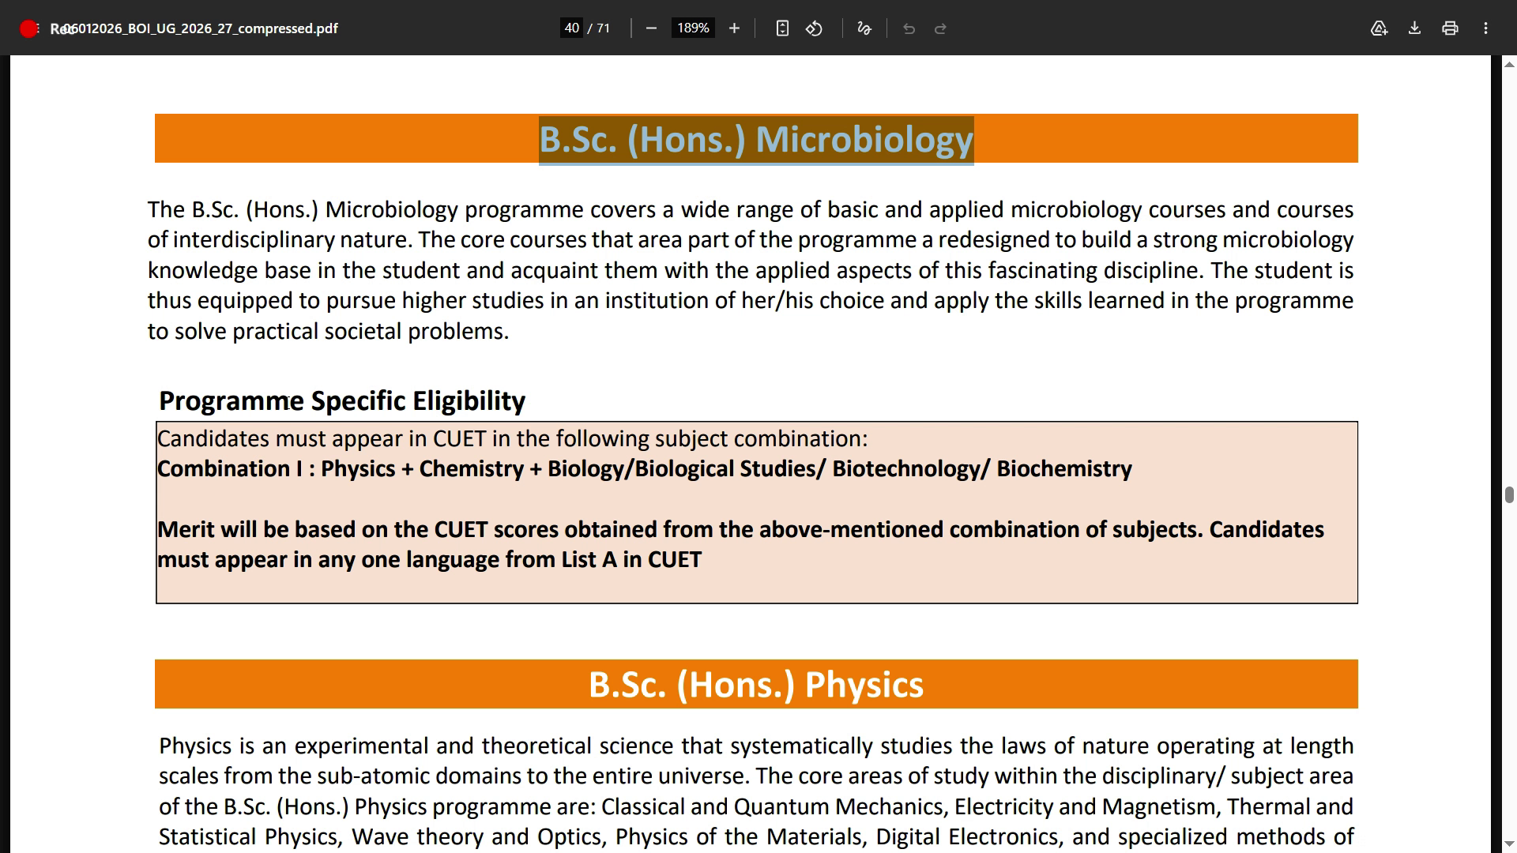
left_click_drag(539, 140, 974, 150)
scroll(734, 348, "up", 8)
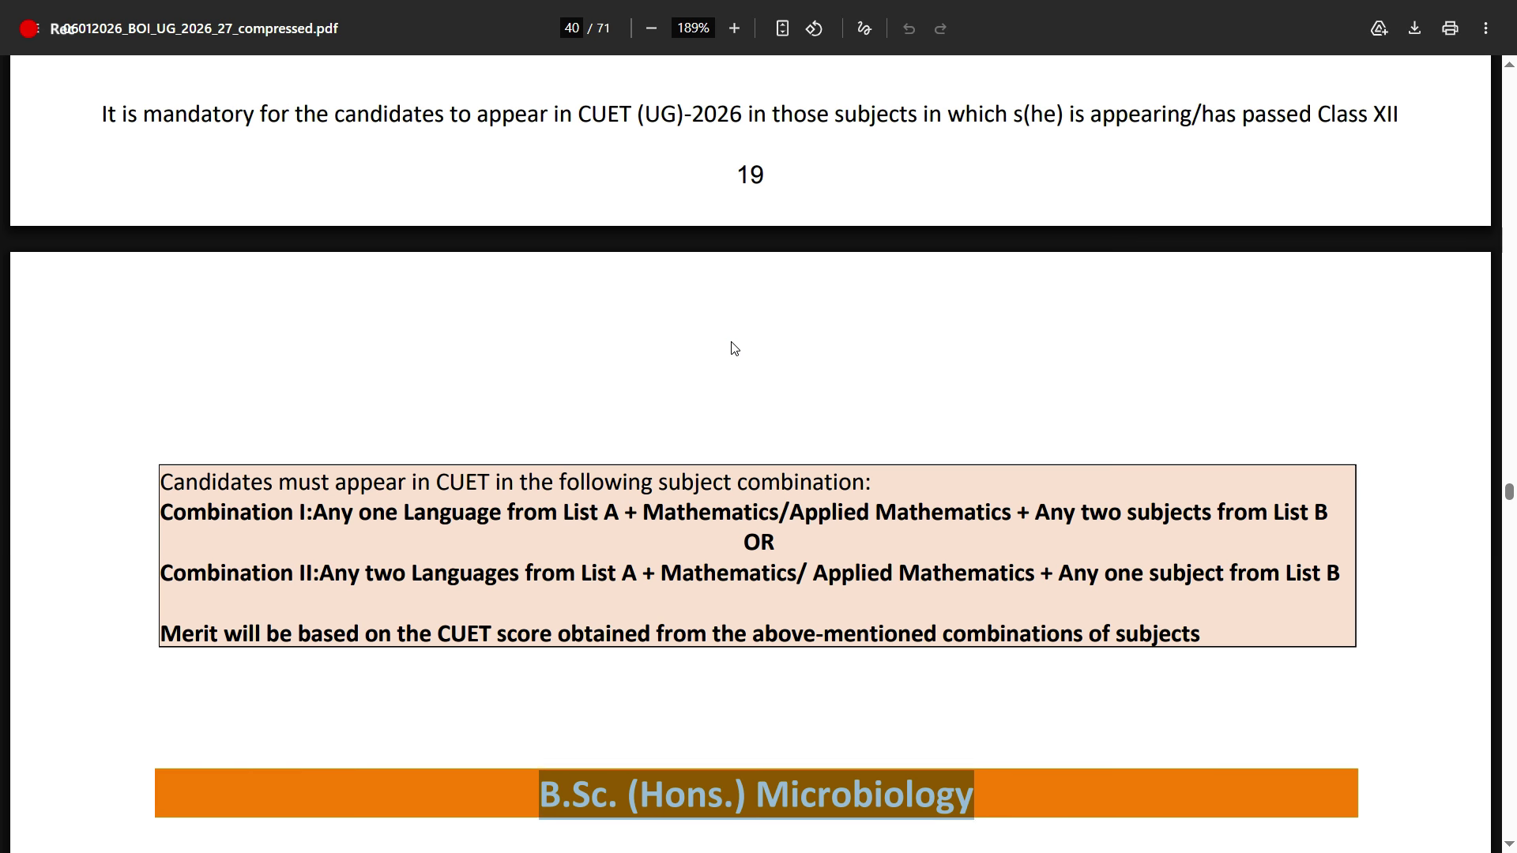
scroll(734, 348, "up", 20)
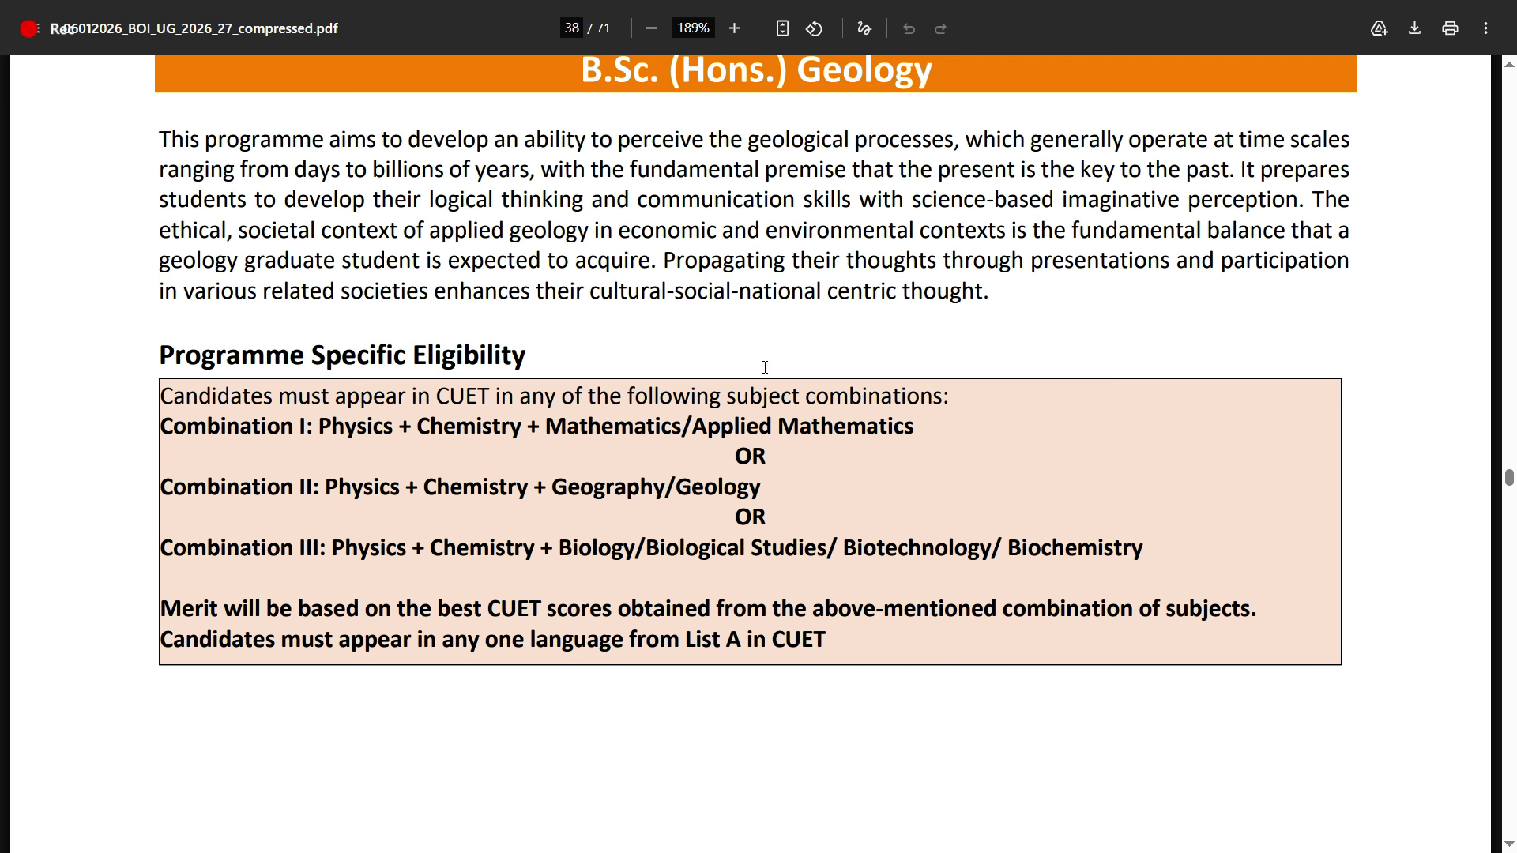
scroll(765, 367, "up", 11)
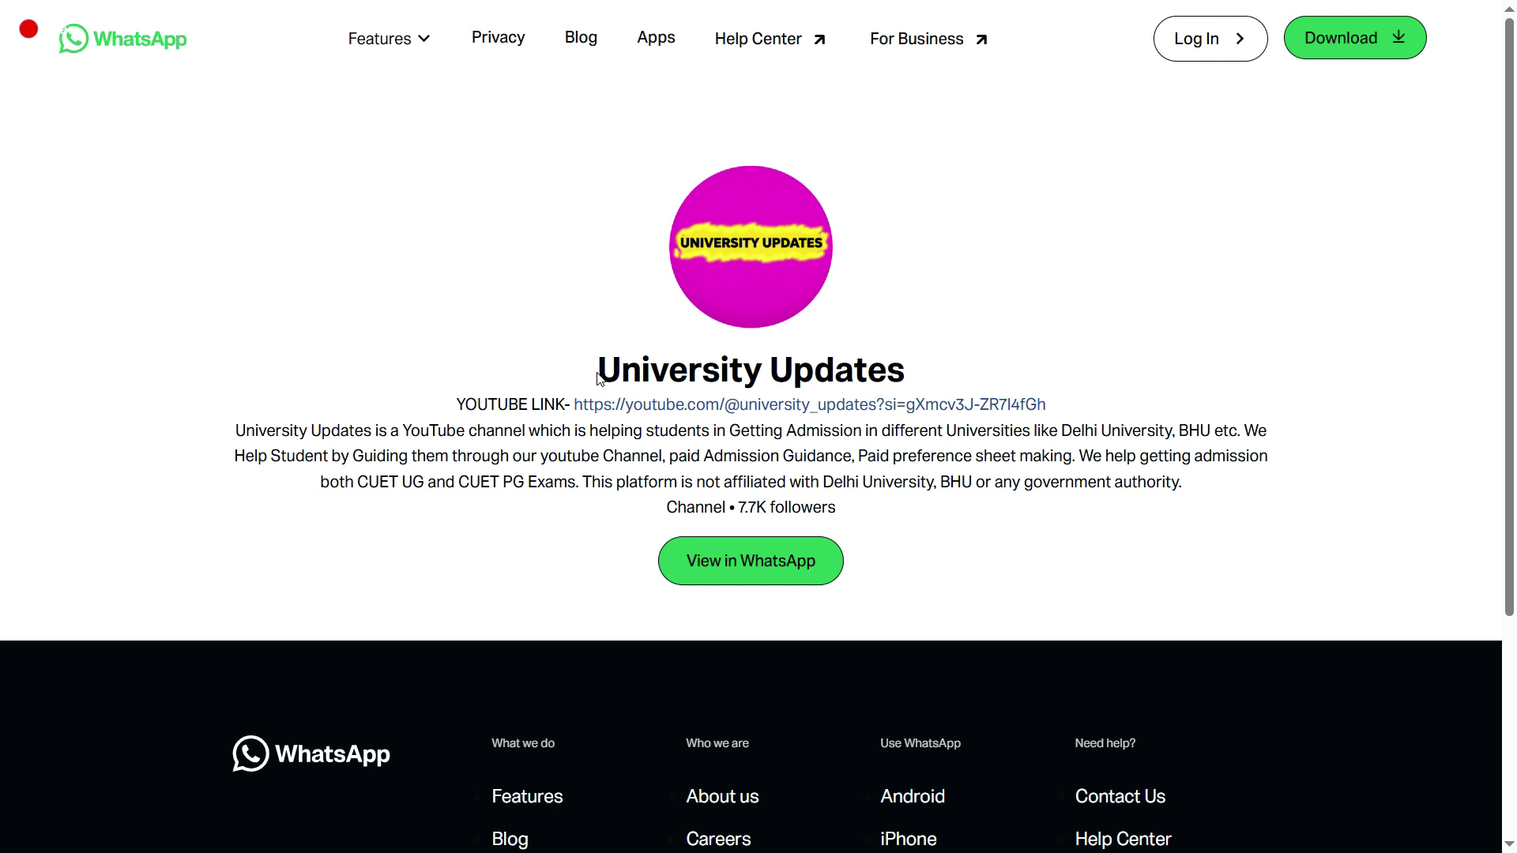
Step: Review the University Updates WhatsApp channel description and the first entry of the sample preferences PDF
left_click_drag(598, 379, 1196, 482)
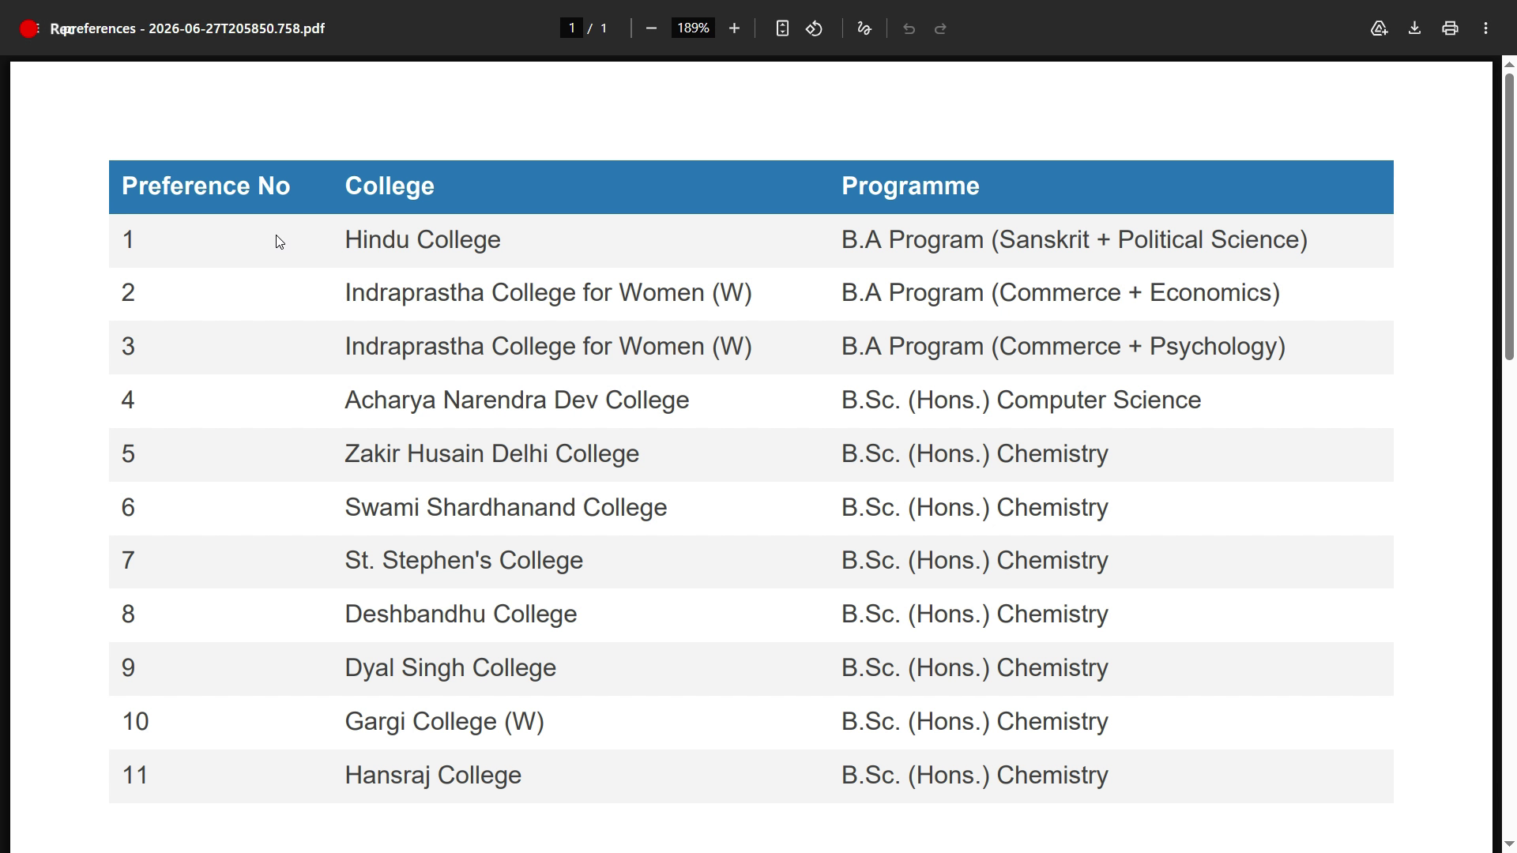
left_click_drag(128, 239, 1318, 248)
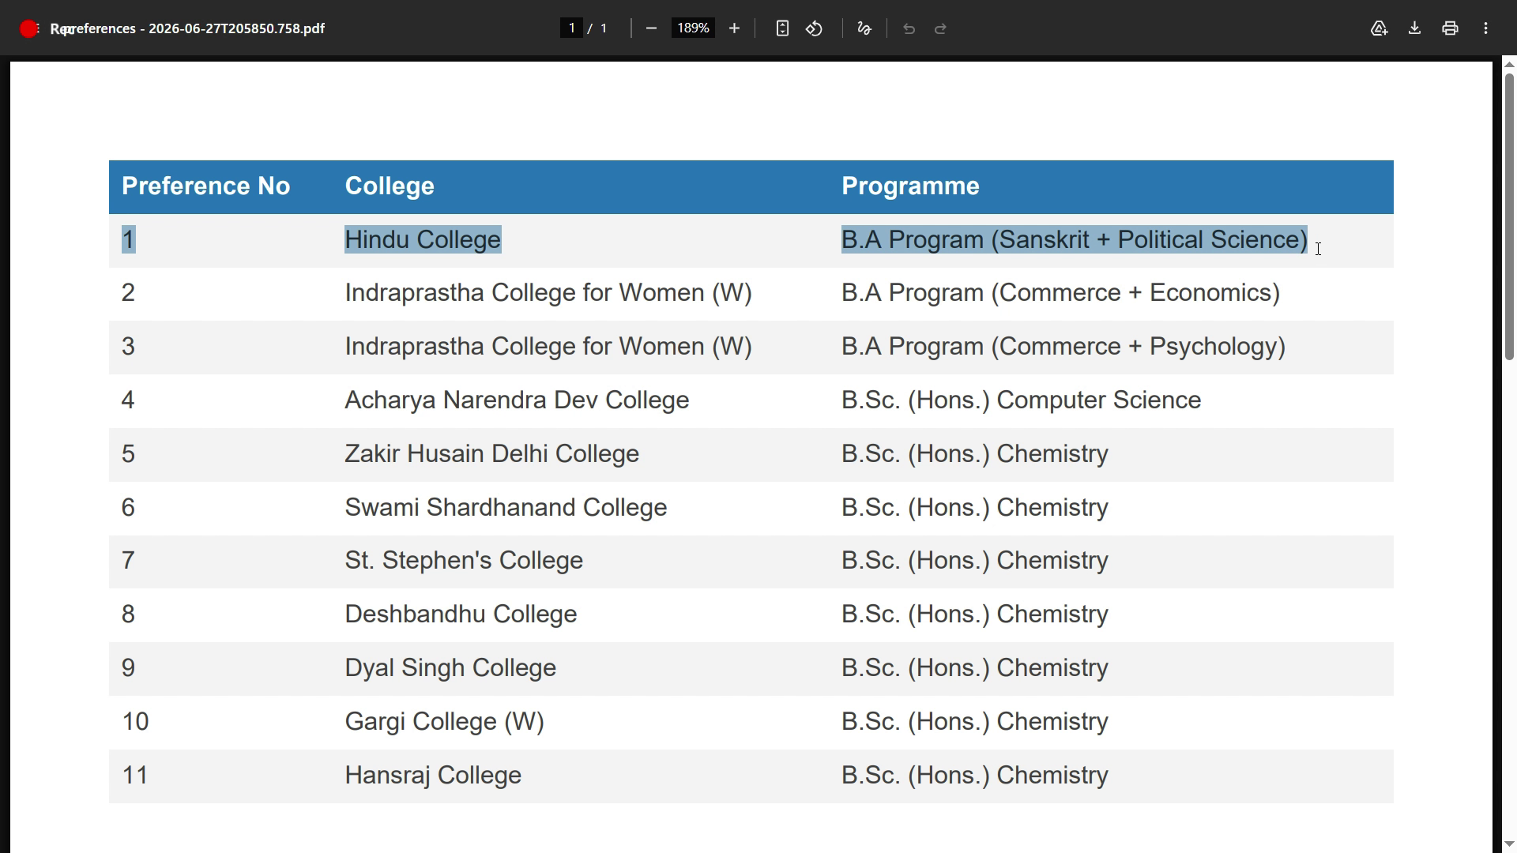
left_click(898, 315)
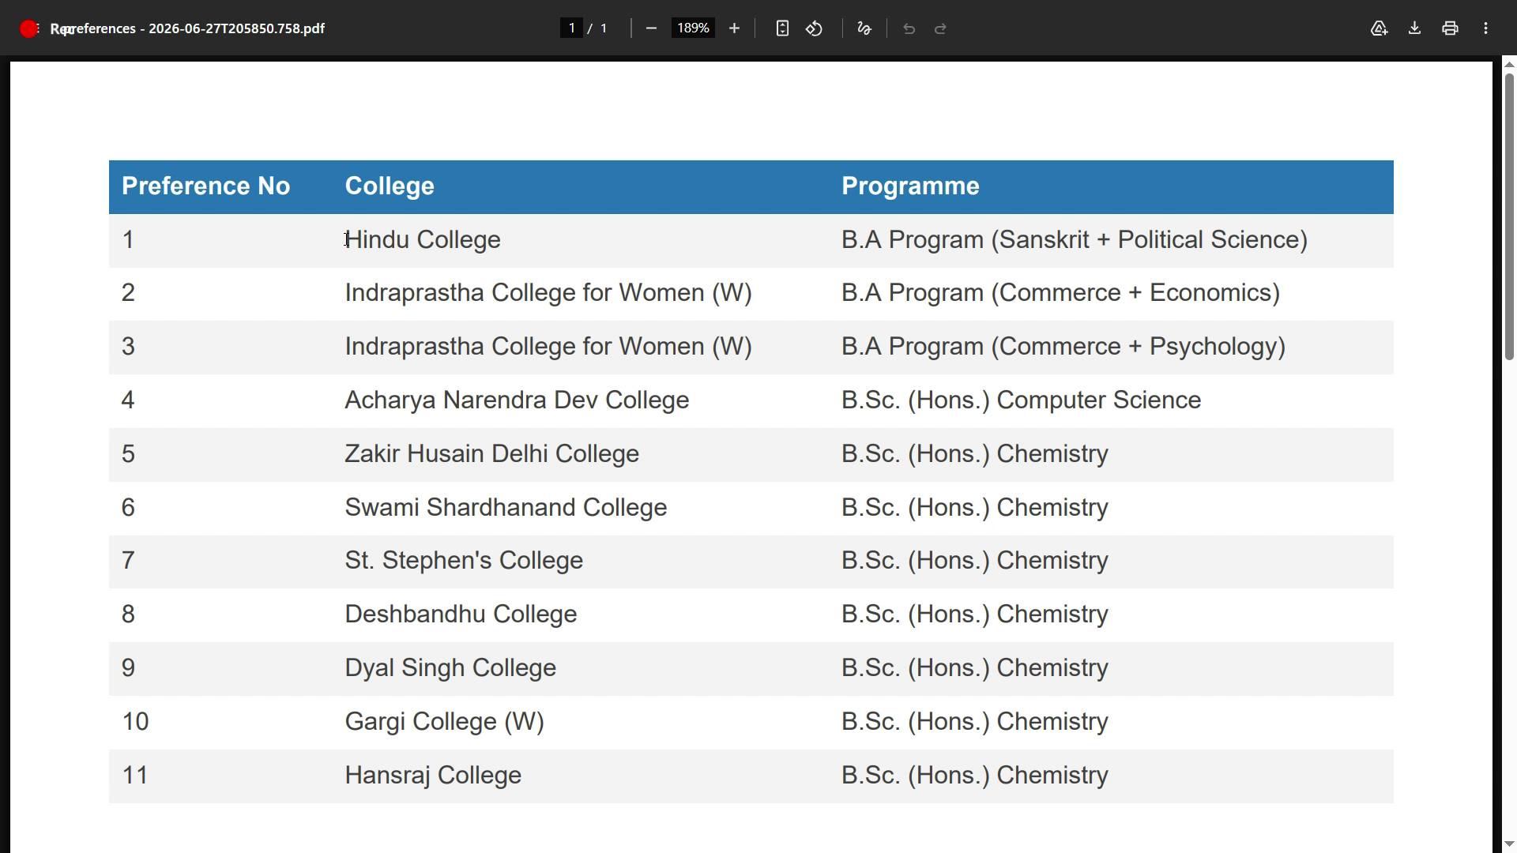
Step: Copy "Hindu College" from the preferences PDF and use it to filter the available preferences in the preference sheet software
left_click_drag(350, 240, 501, 242)
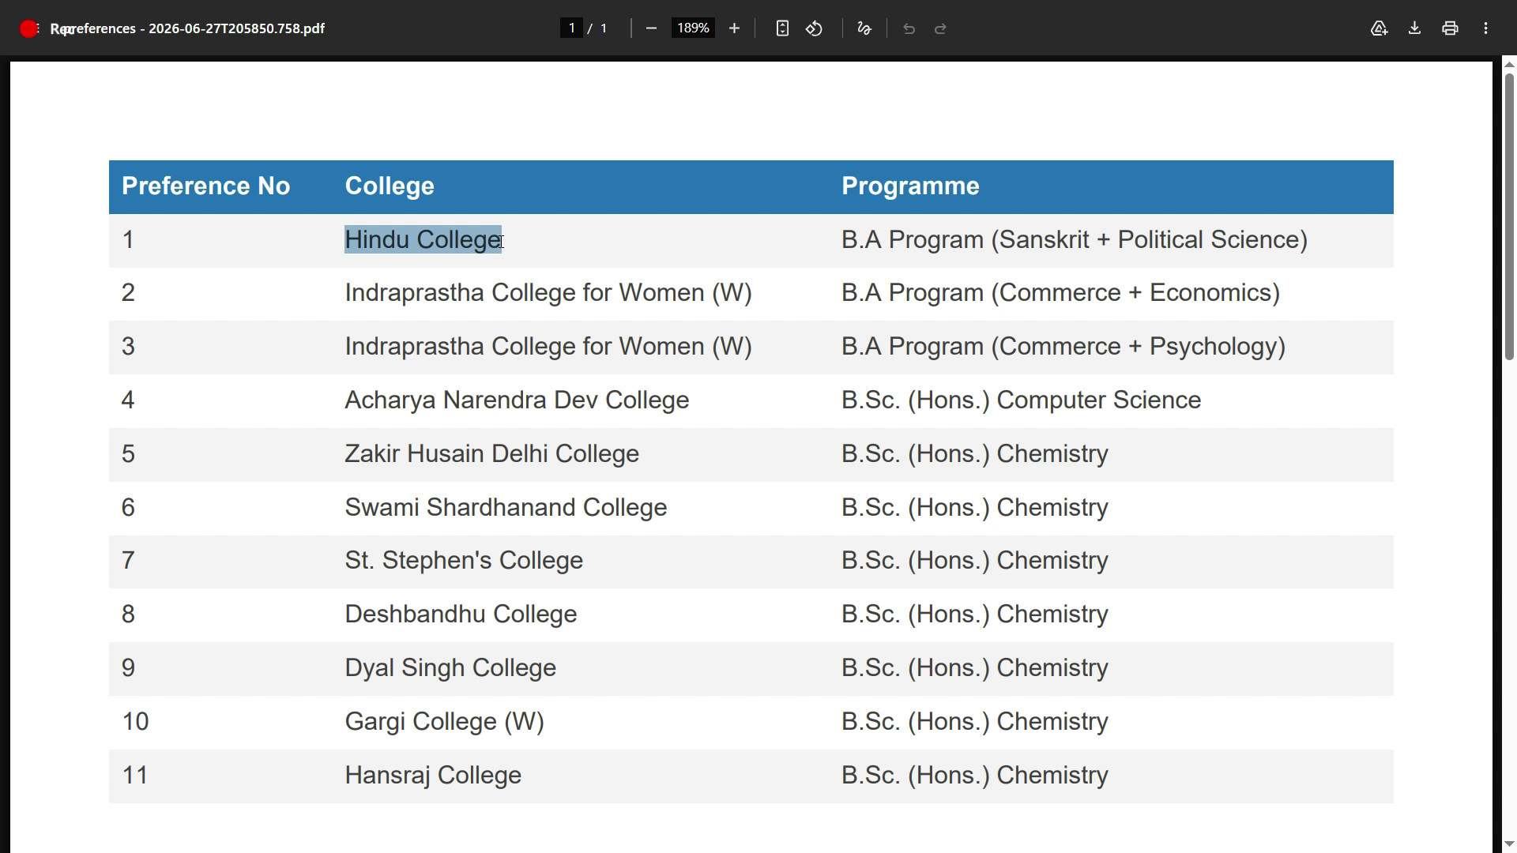
right_click(480, 244)
left_click(516, 270)
key("alt+Tab")
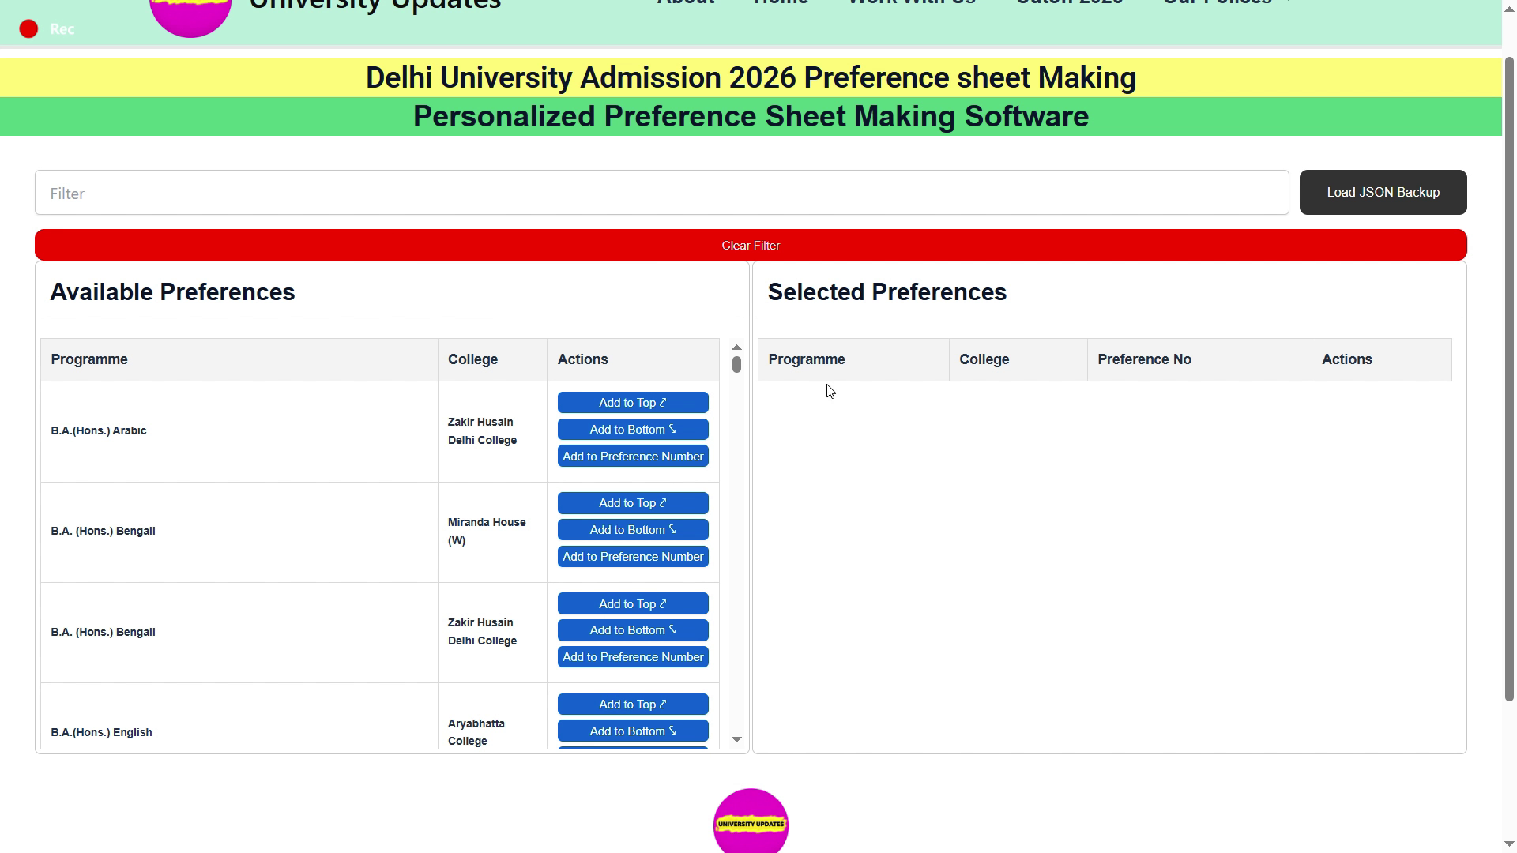
key("ctrl+v")
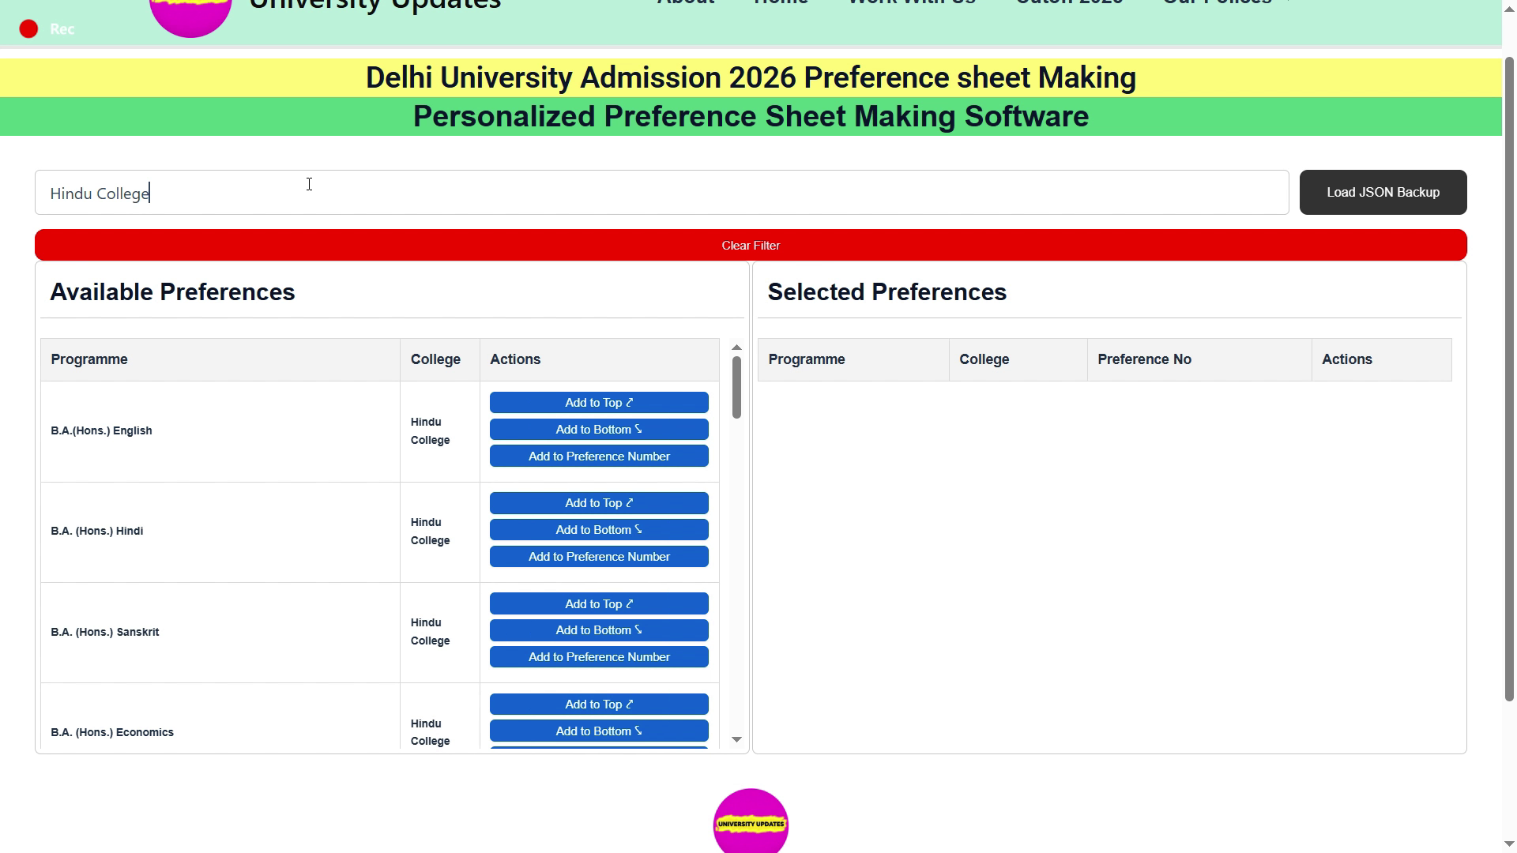
Step: Add Hindu College's B.A. (Hons.) Political Science and B.A. (Hons.) Philosophy to the bottom of the selected preferences
scroll(363, 338, "down", 2)
scroll(334, 325, "down", 10)
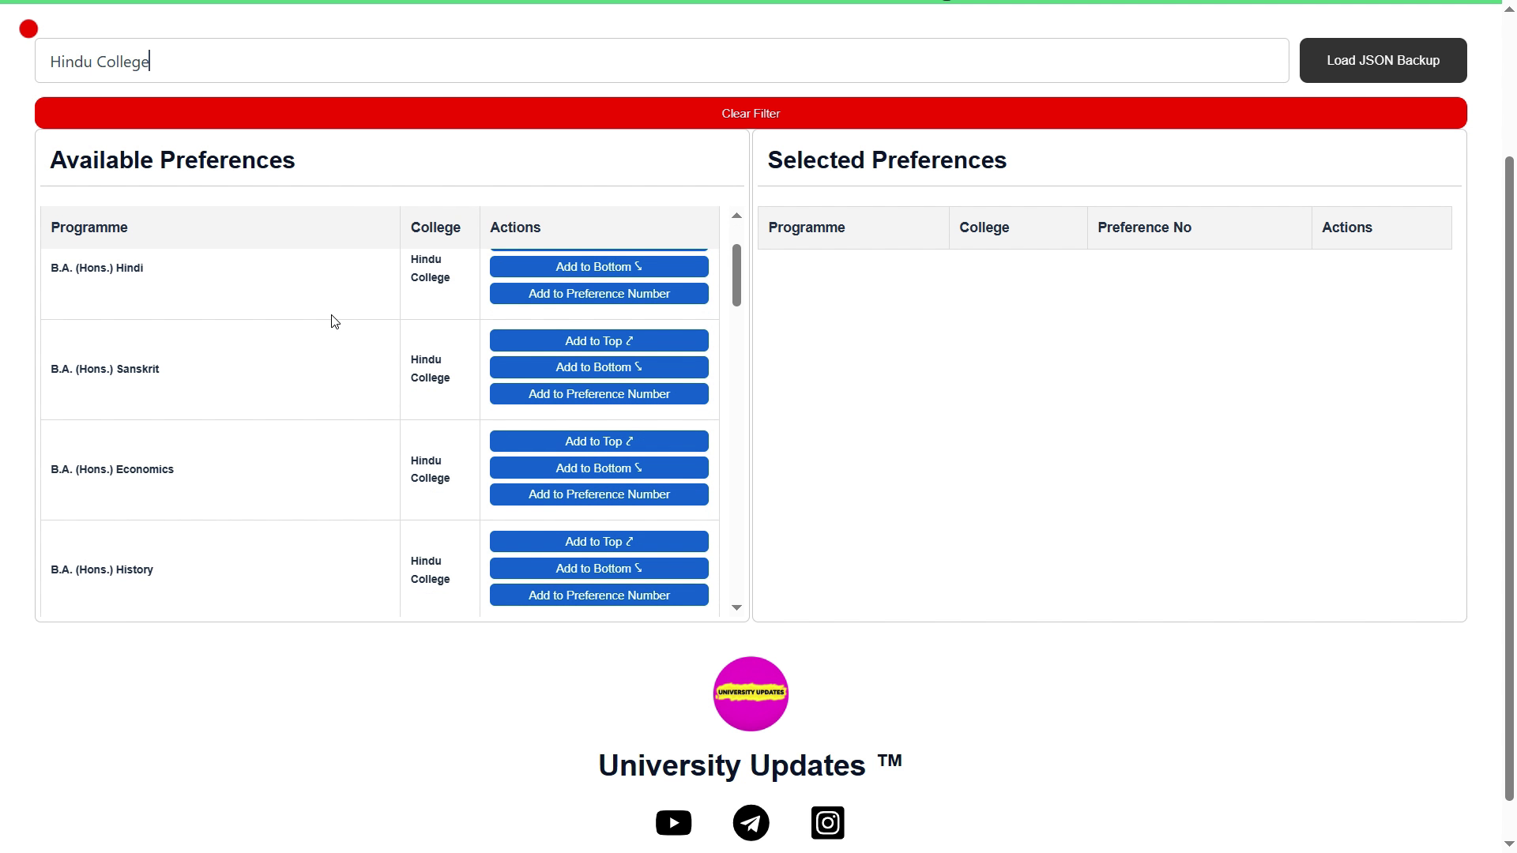
scroll(332, 328, "down", 7)
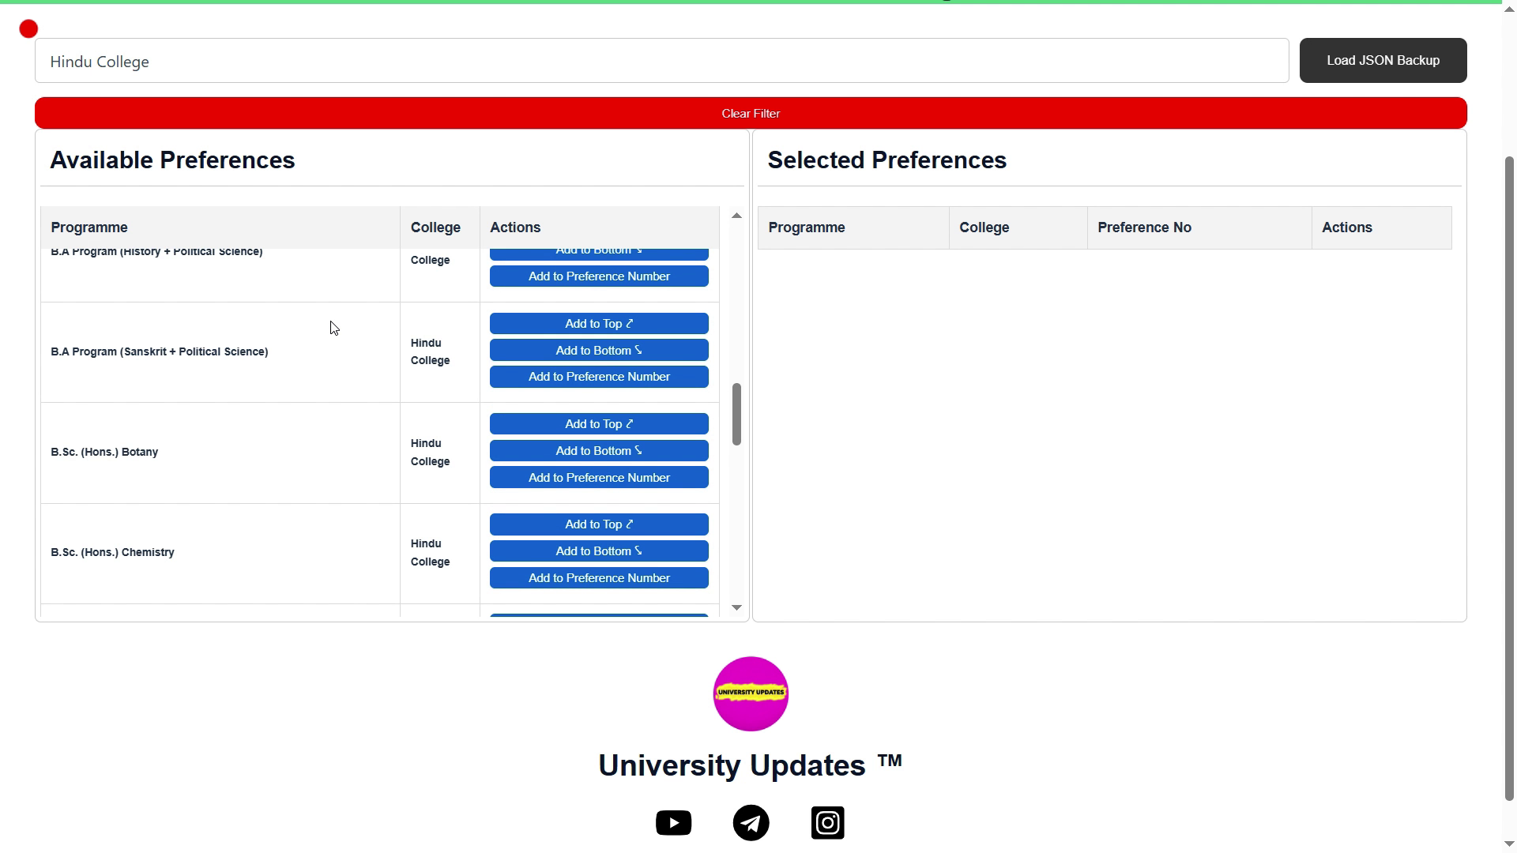
scroll(308, 329, "up", 7)
scroll(309, 329, "up", 3)
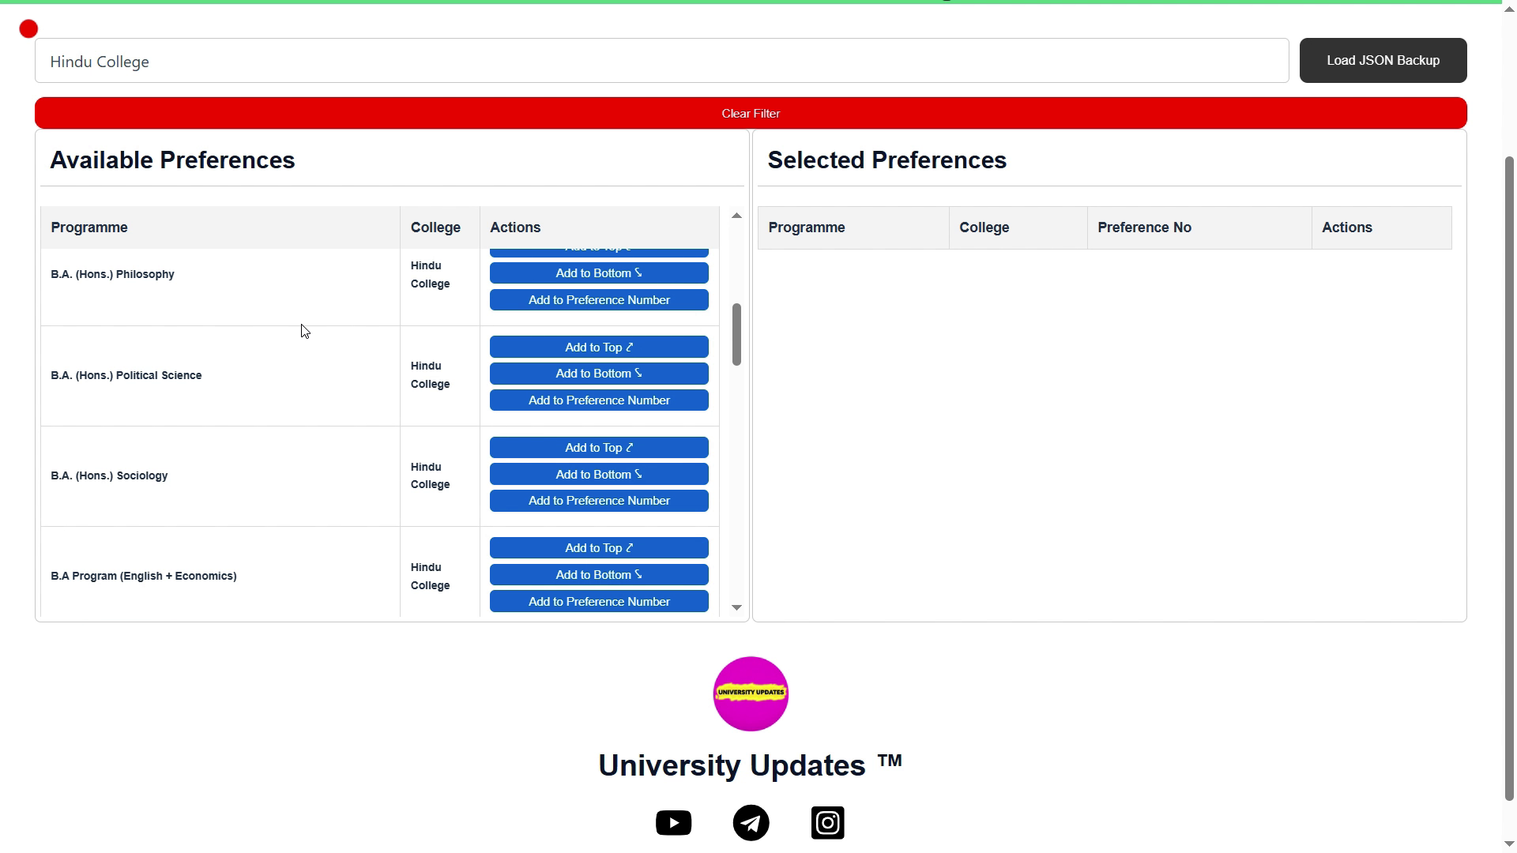
left_click(585, 375)
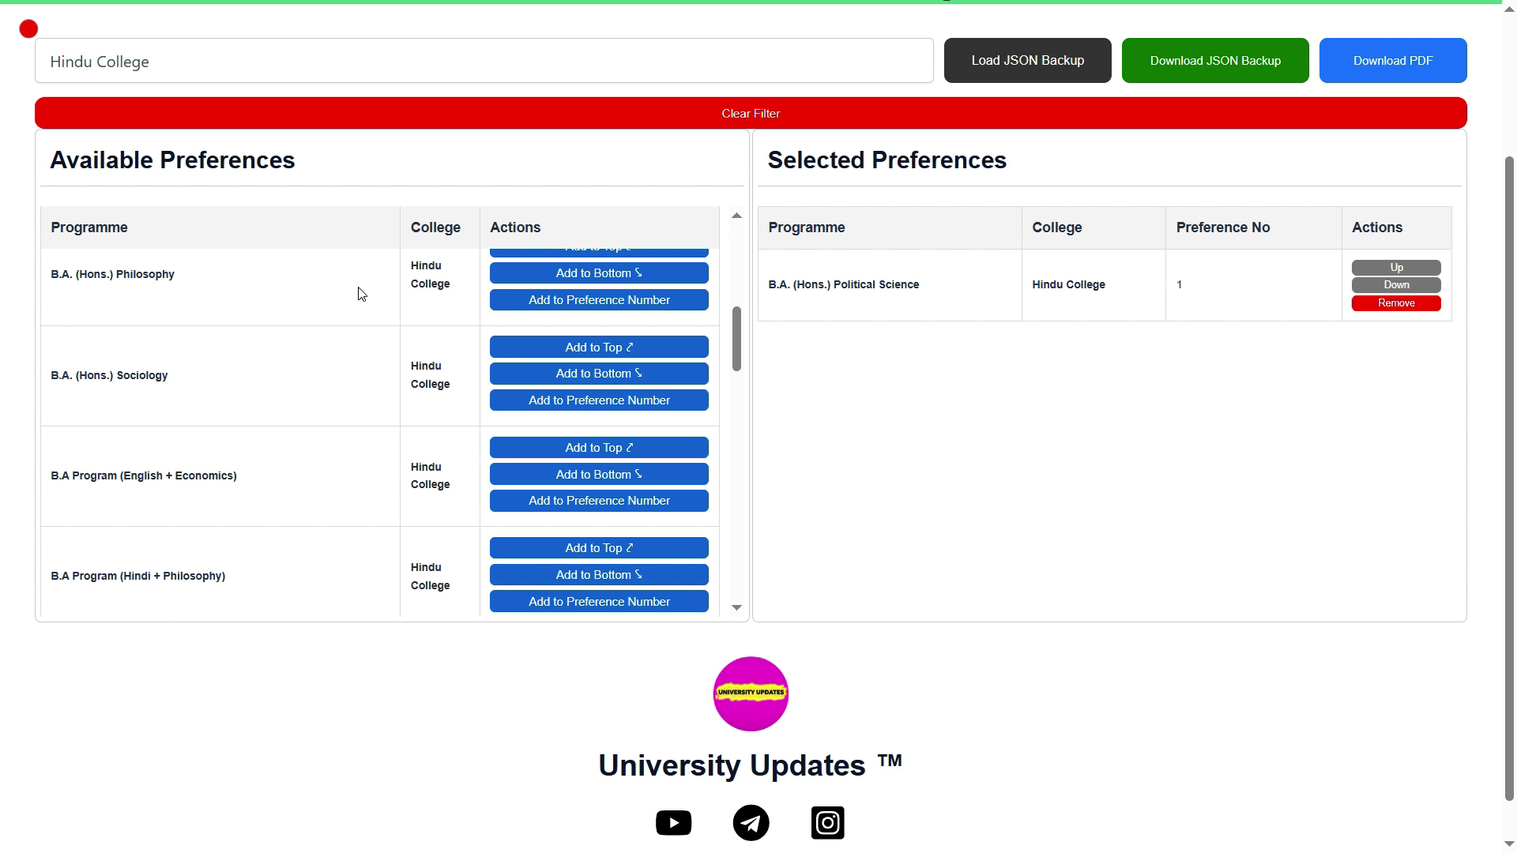
scroll(434, 340, "up", 1)
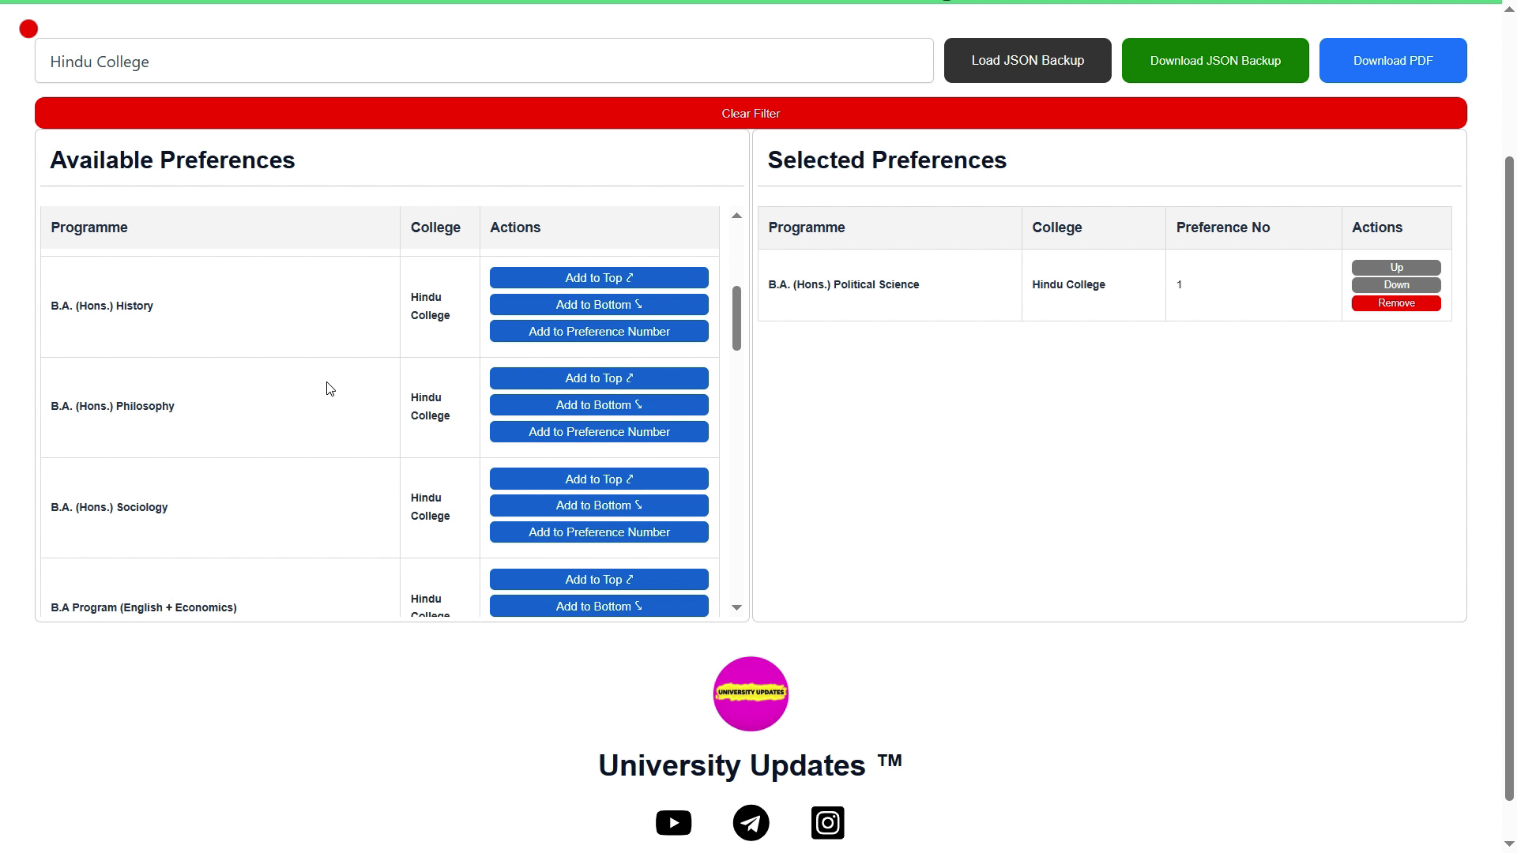
left_click(581, 406)
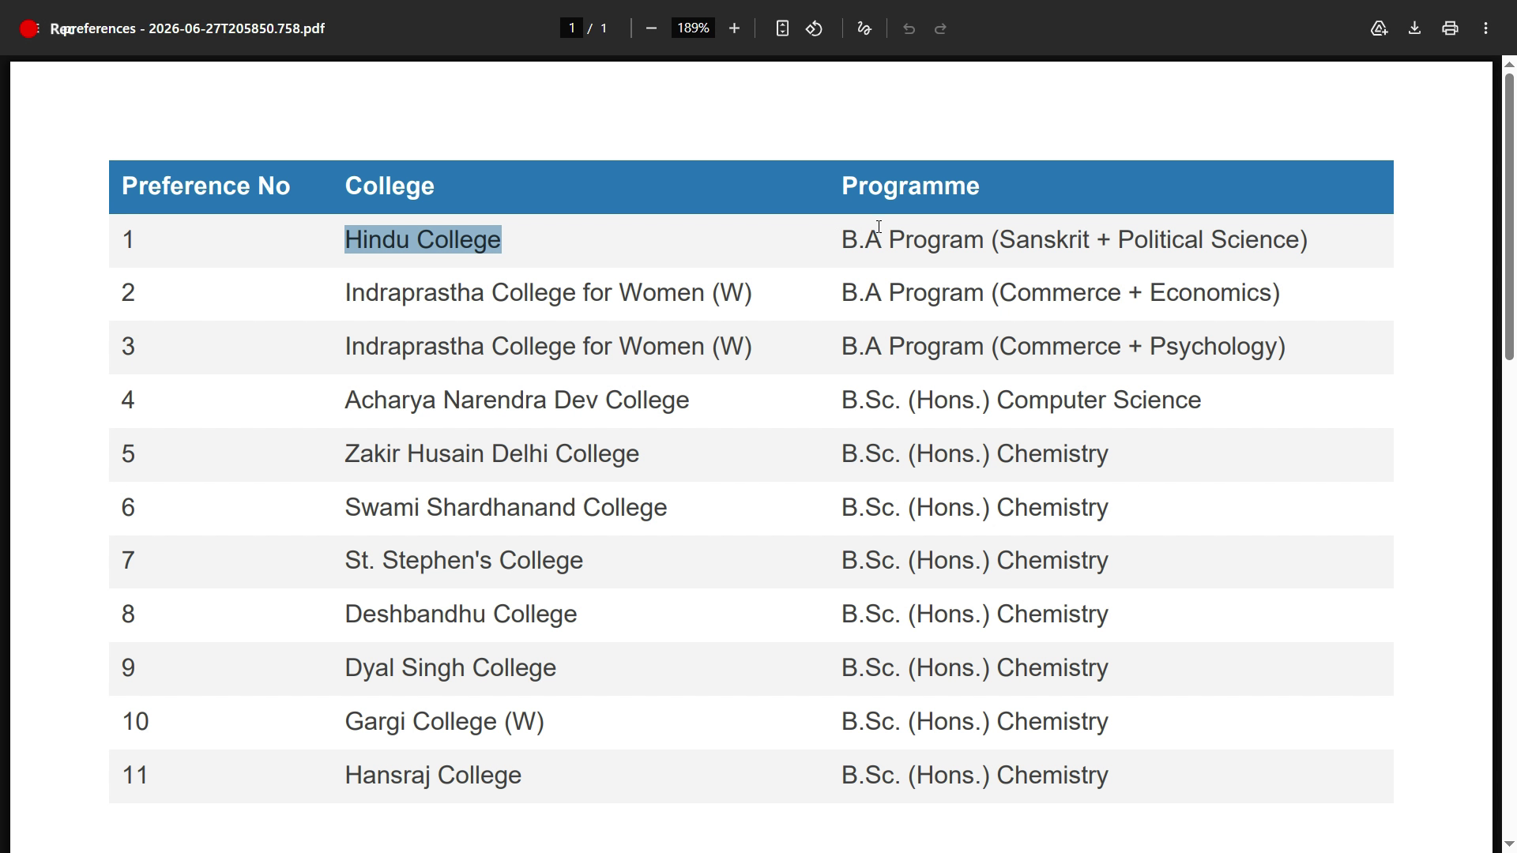
Step: Check the first programme in the sample preferences PDF and remove Philosophy and Political Science from the selected preferences
left_click_drag(841, 239, 1309, 245)
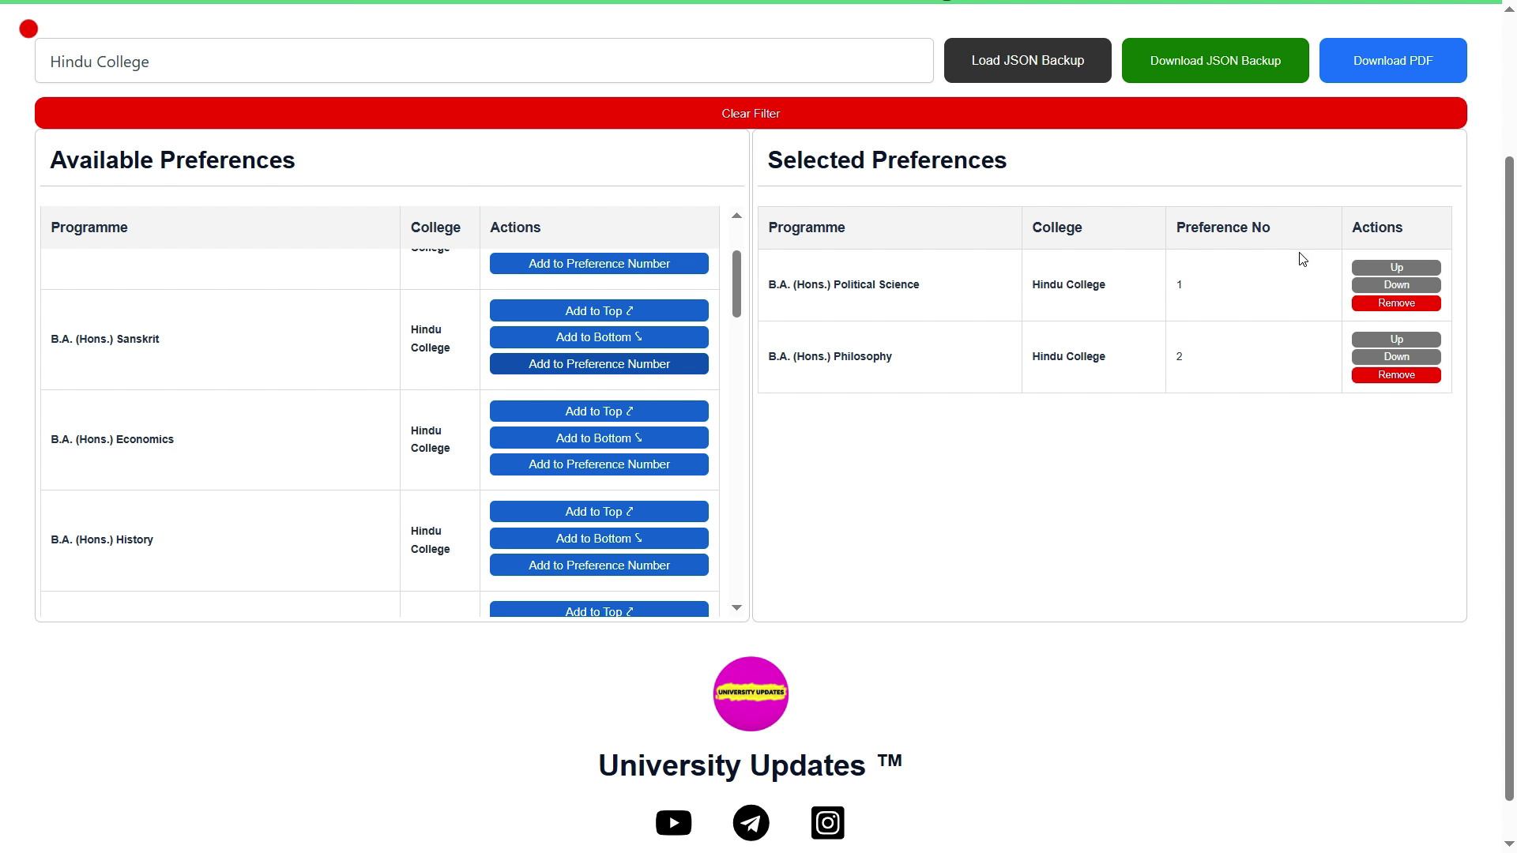
left_click(1378, 374)
left_click(1379, 304)
Step: Add Hindu College's B.A.(Hons.) English, B.A. (Hons.) Hindi and B.A. (Hons.) Economics to the bottom of the selected preferences
scroll(390, 371, "up", 3)
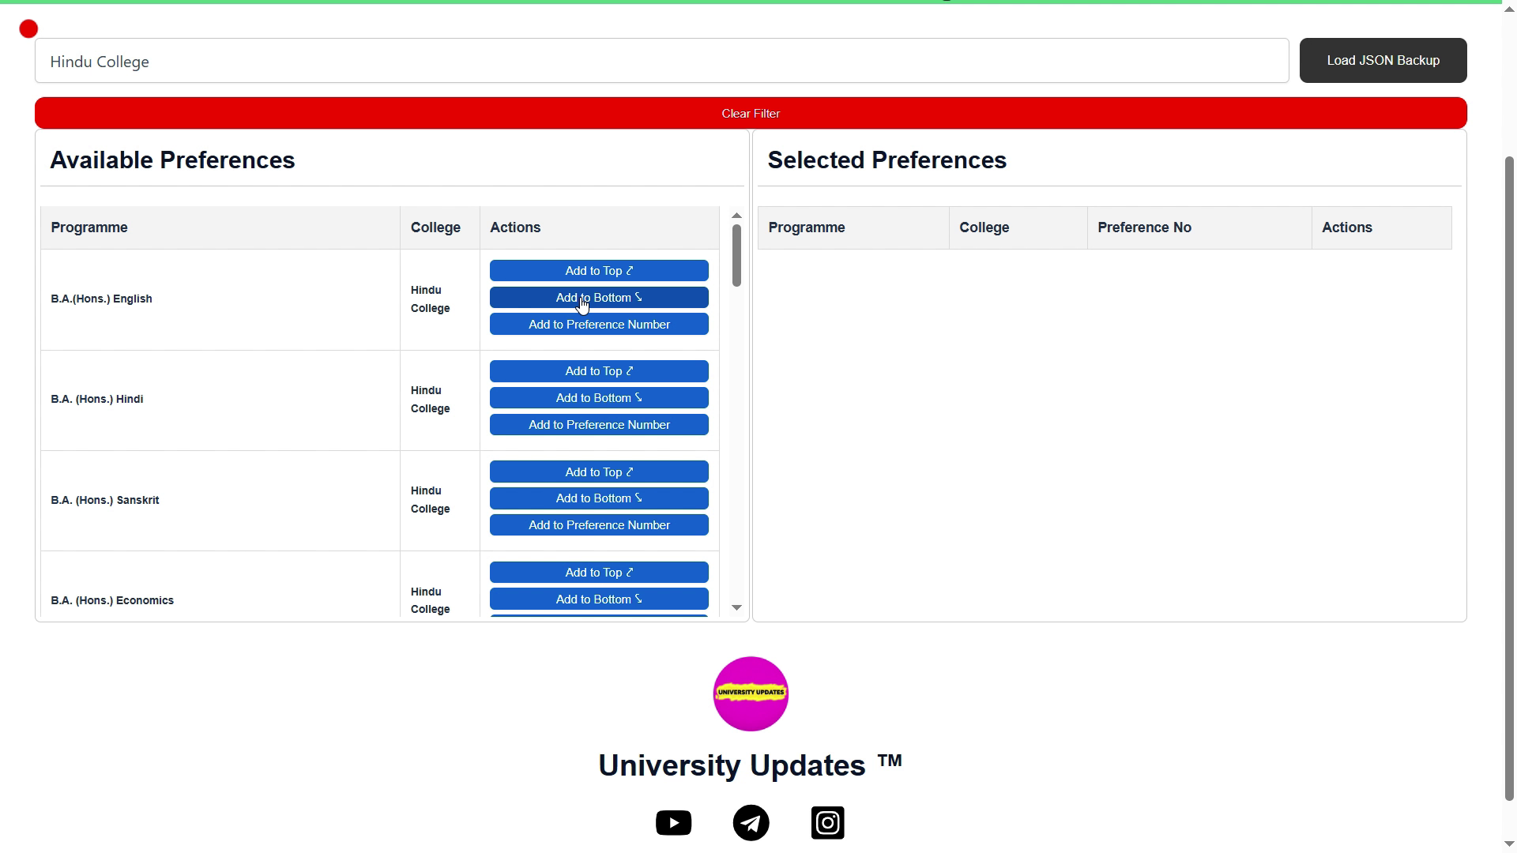
left_click(624, 301)
left_click(624, 301)
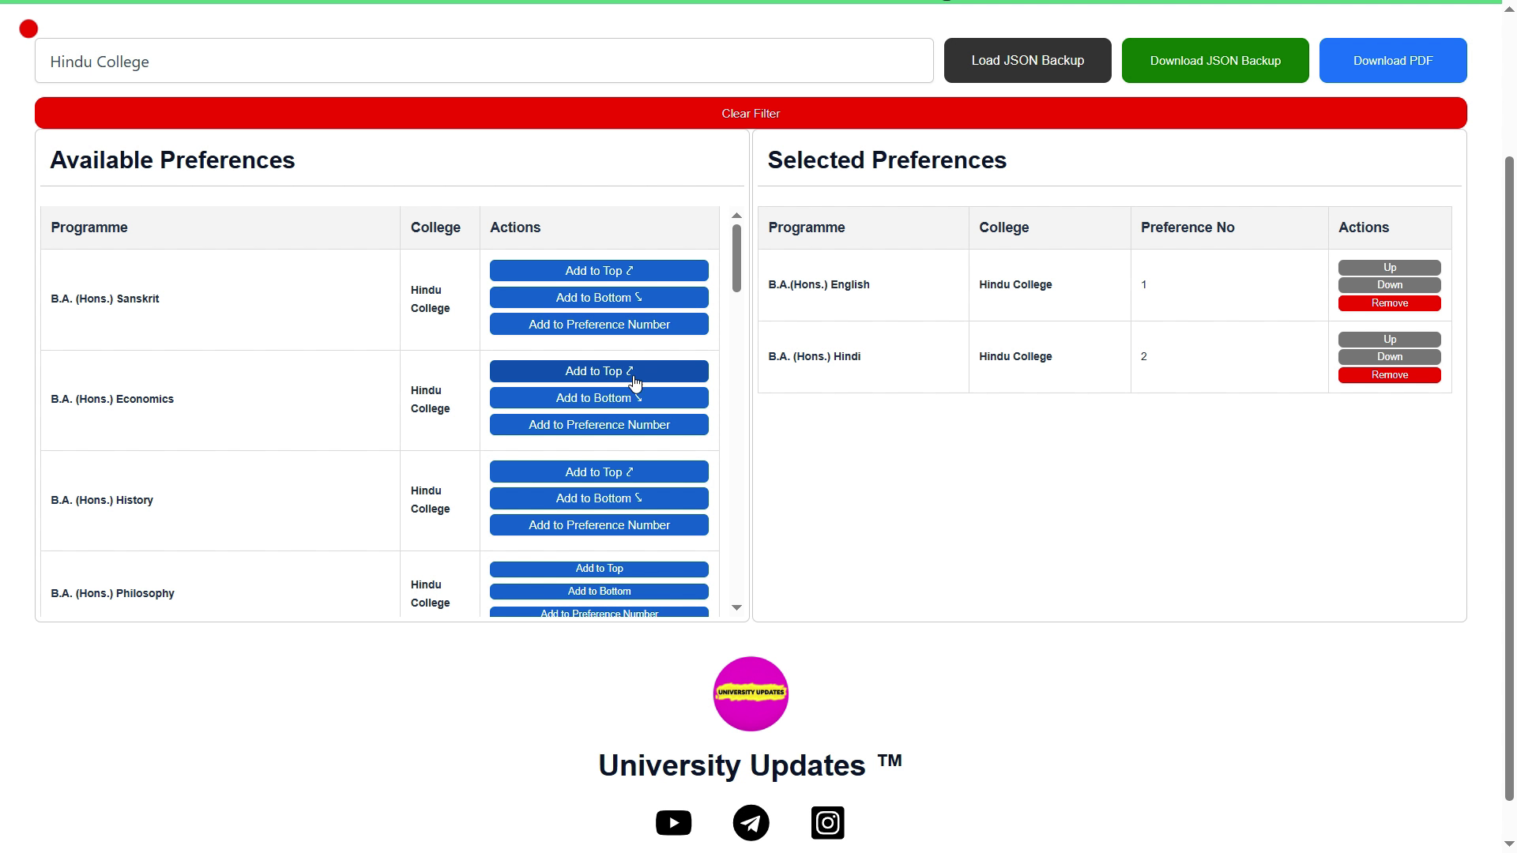
left_click_drag(85, 401, 210, 409)
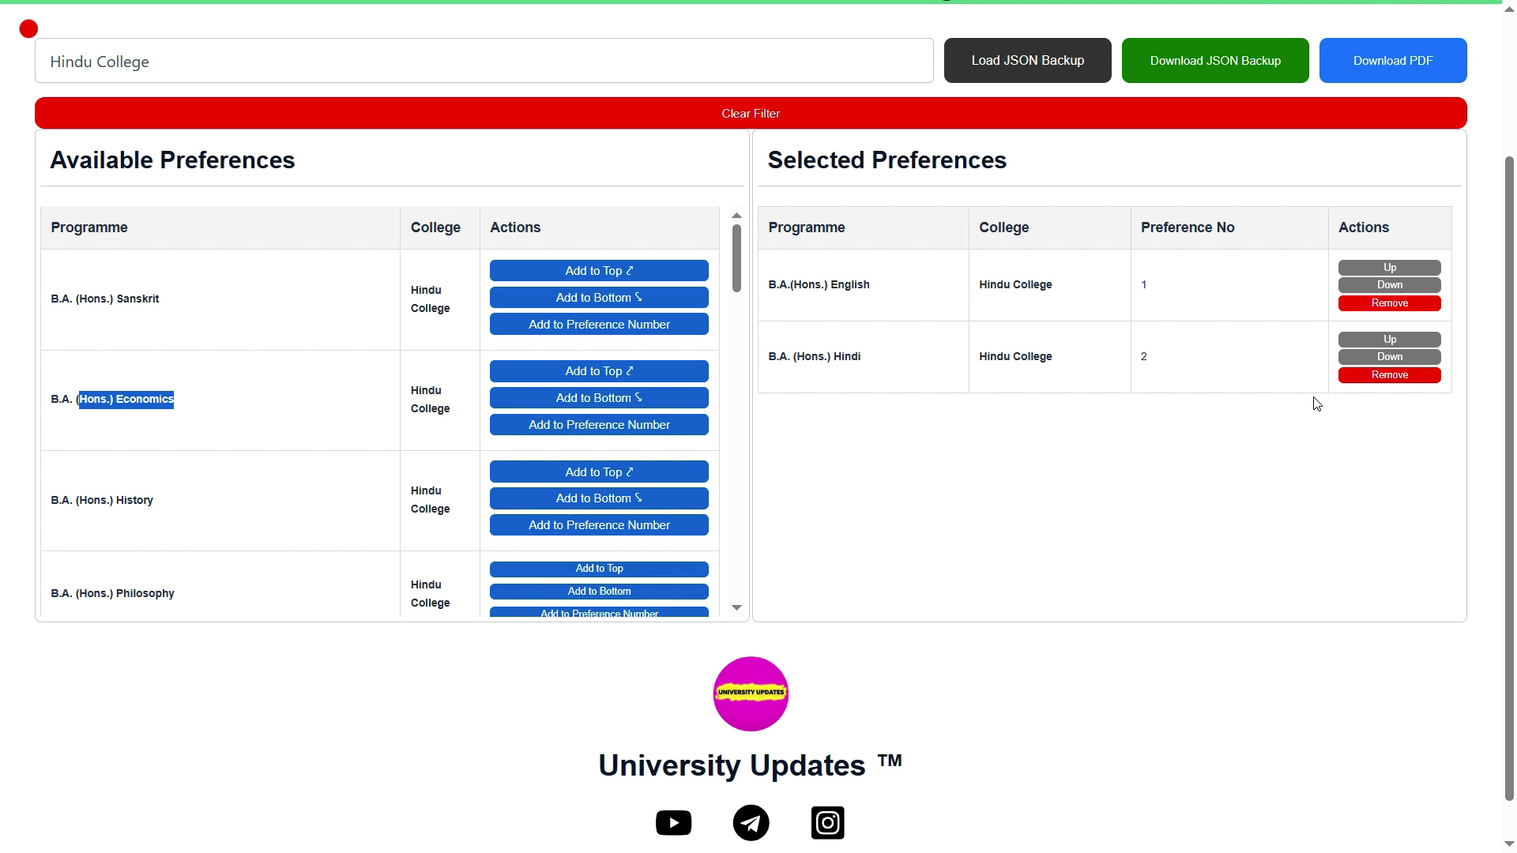
left_click(1339, 405)
left_click(677, 397)
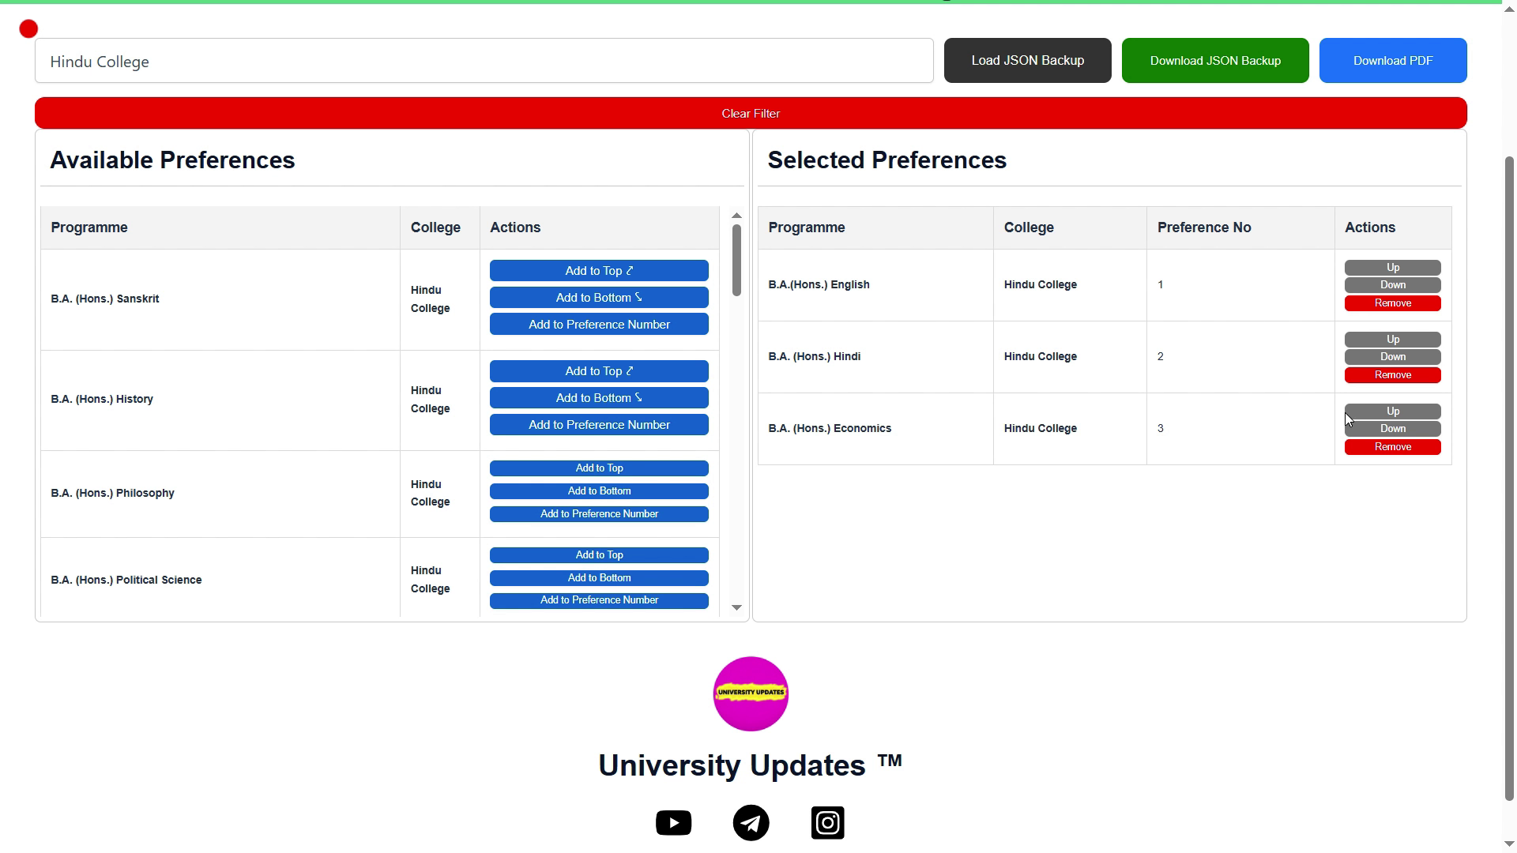
left_click_drag(789, 430, 916, 435)
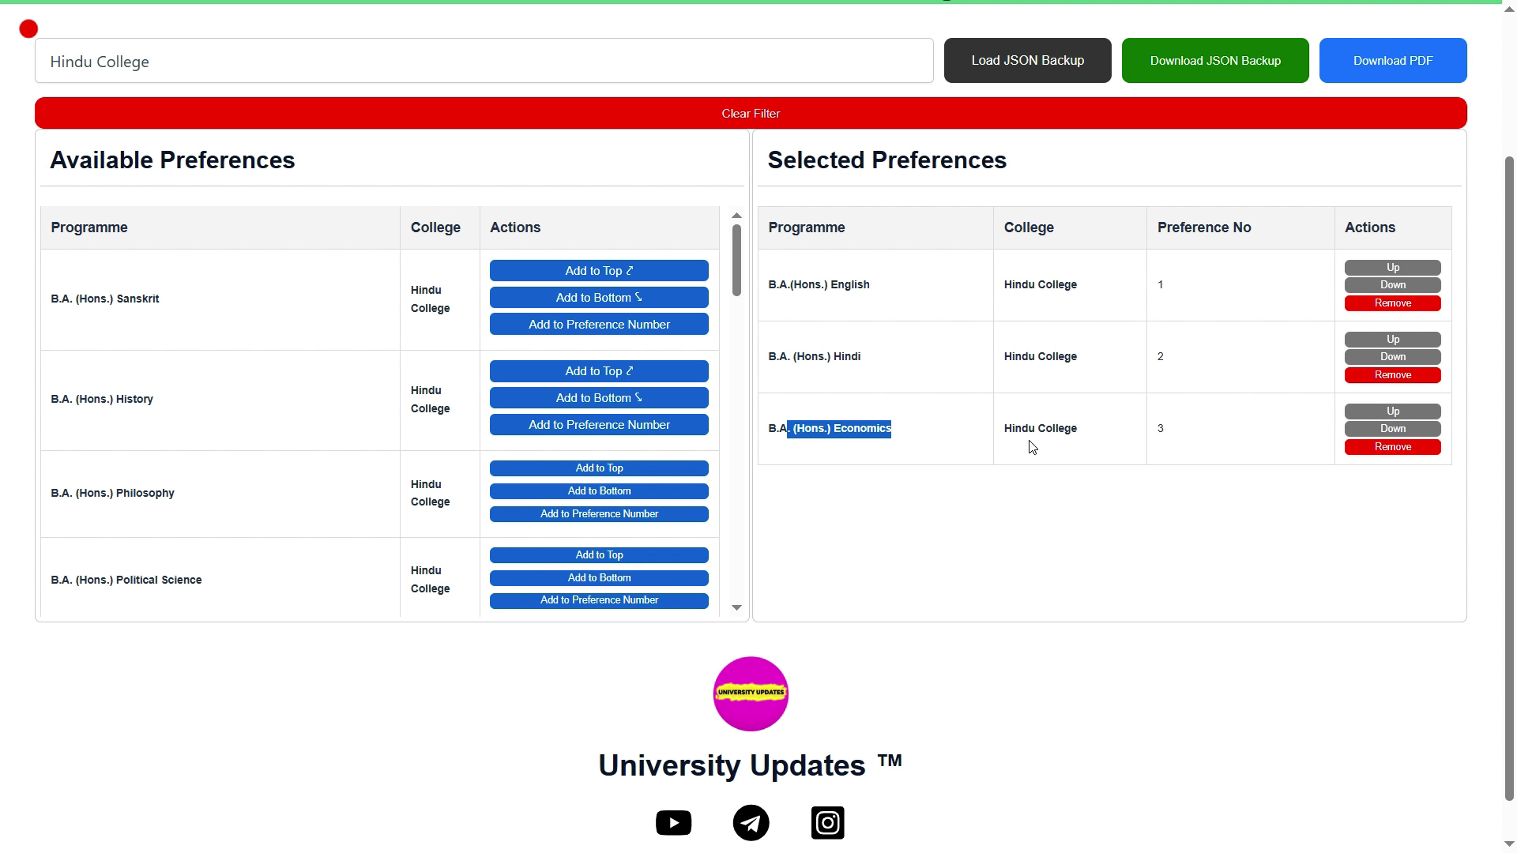
left_click(1047, 446)
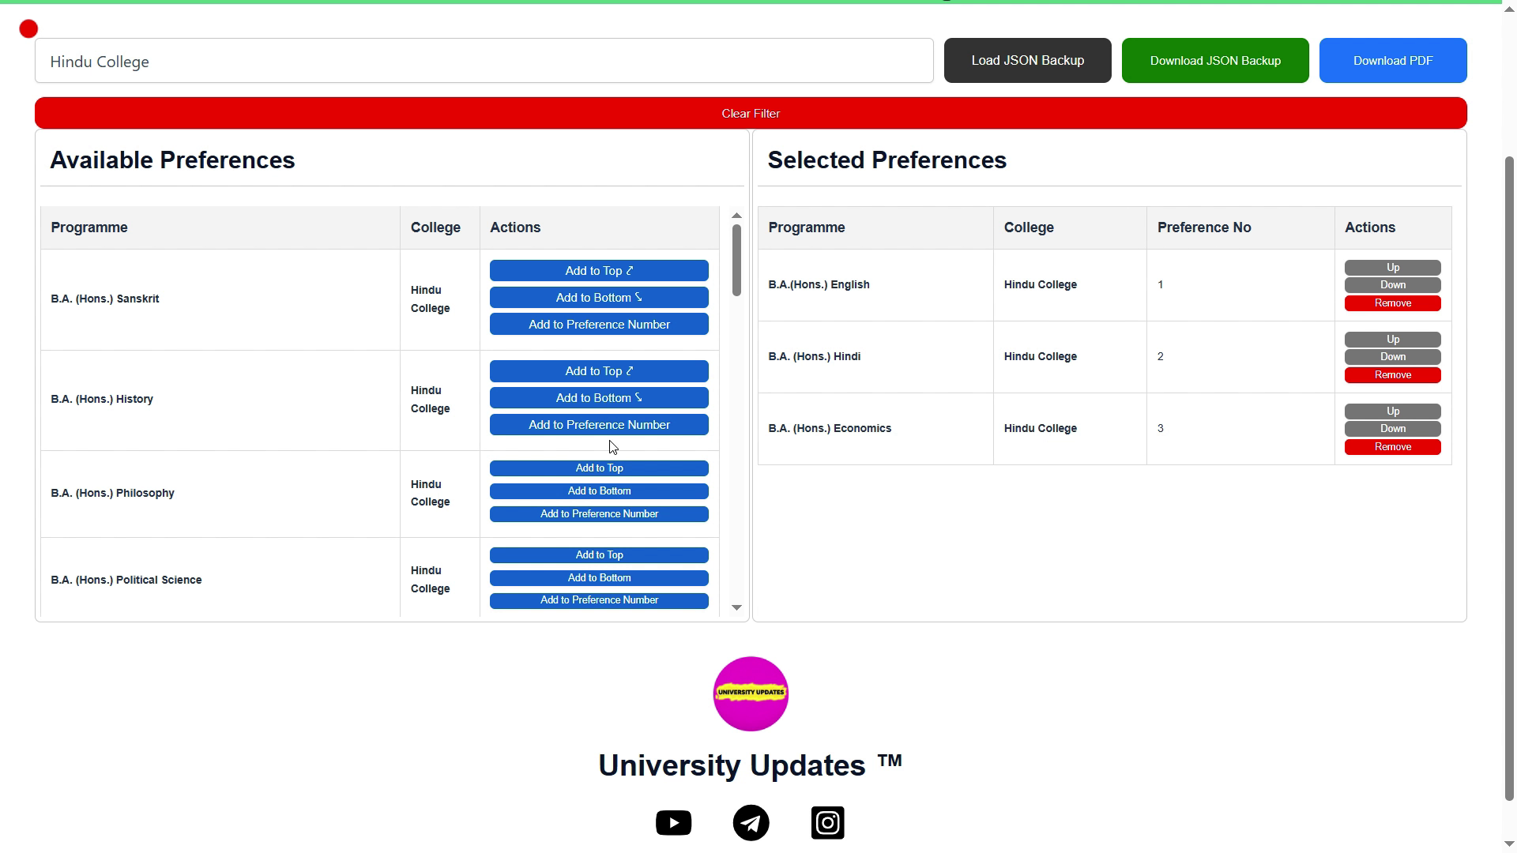
Step: Add Hindu College's B.A. (Hons.) History and then B.A. (Hons.) Philosophy to the top of the selected preferences
left_click(611, 375)
left_click_drag(72, 391, 265, 403)
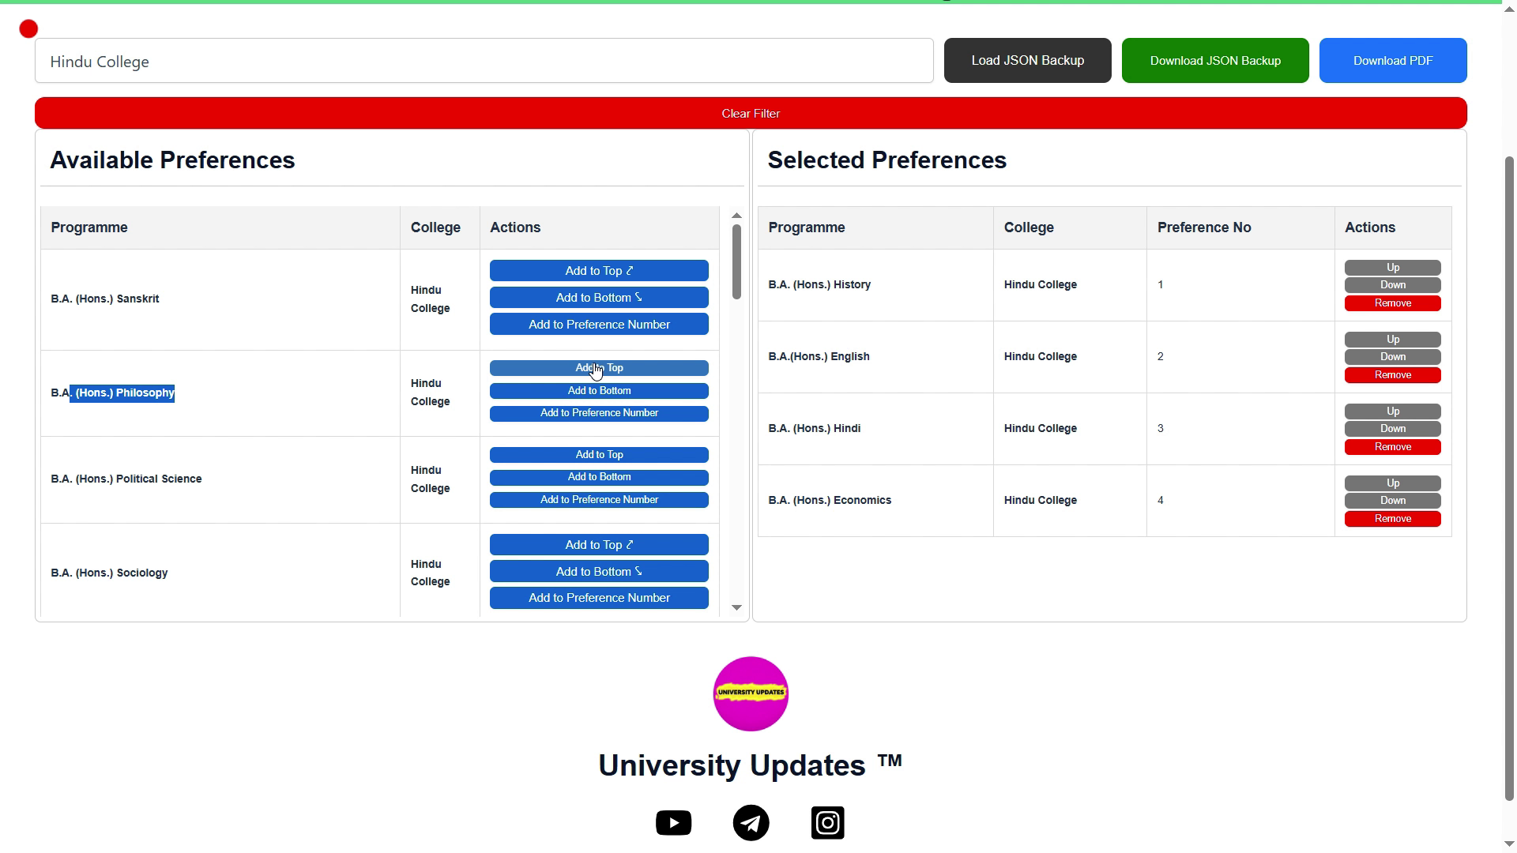
left_click(655, 372)
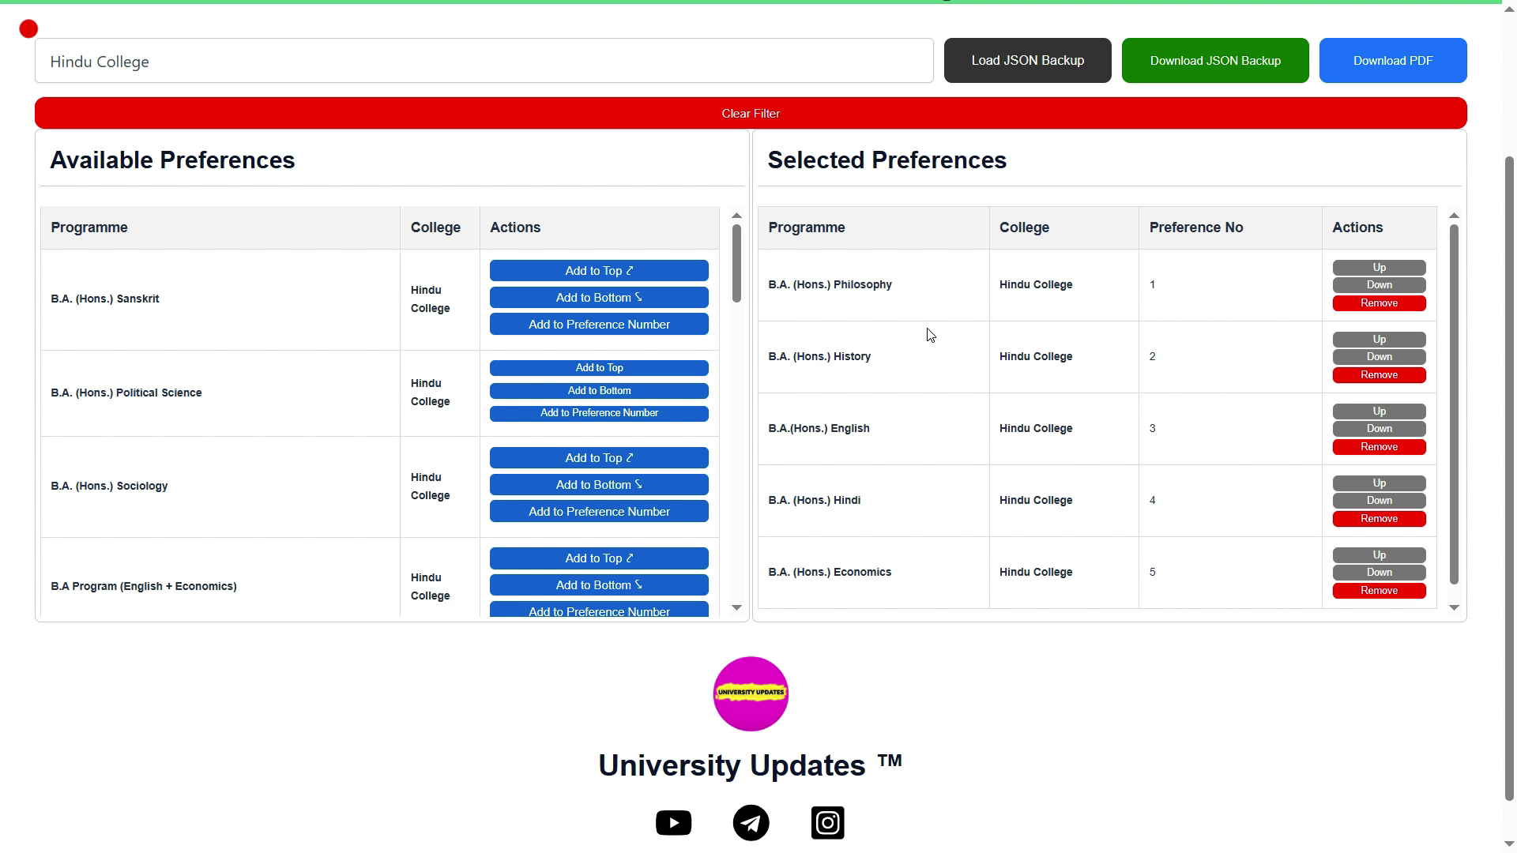
left_click_drag(787, 284, 1010, 285)
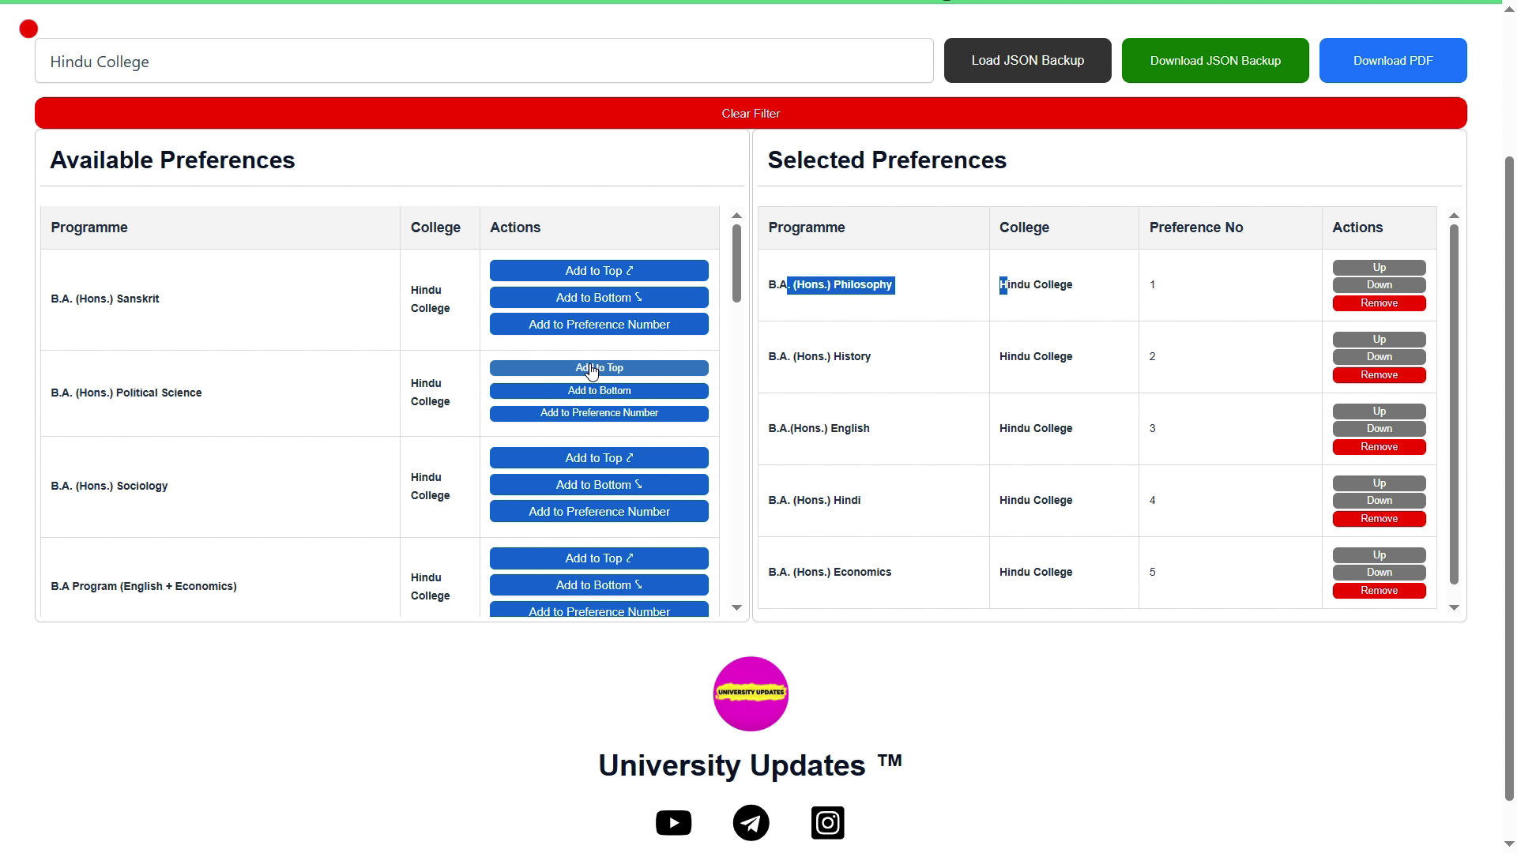
Step: Clear the Hindu College filter and filter the available preferences by "lady shri"
left_click(607, 126)
scroll(489, 75, "up", 2)
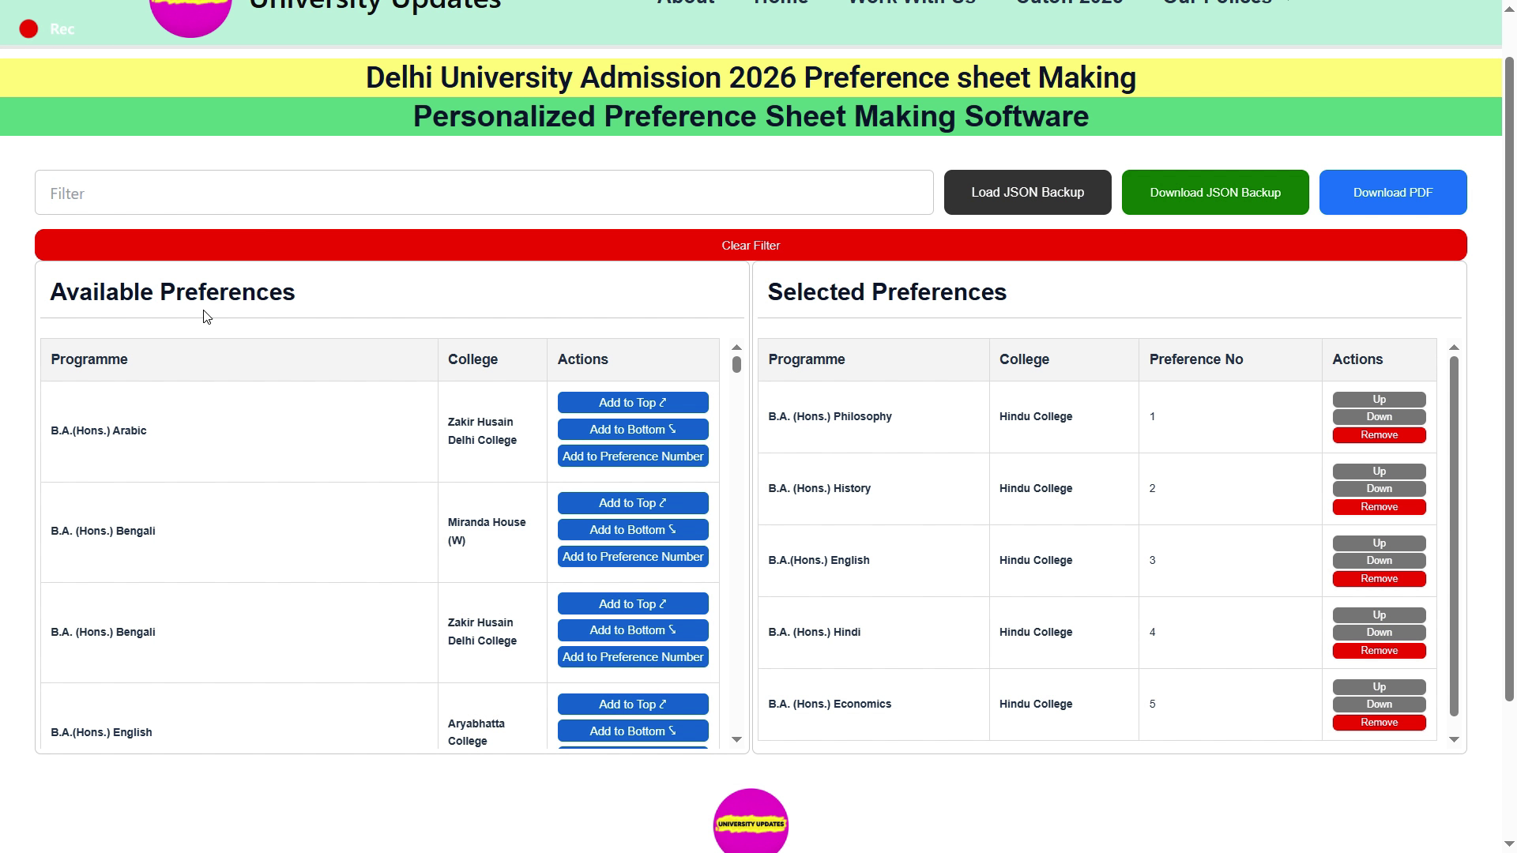
scroll(995, 482, "down", 1)
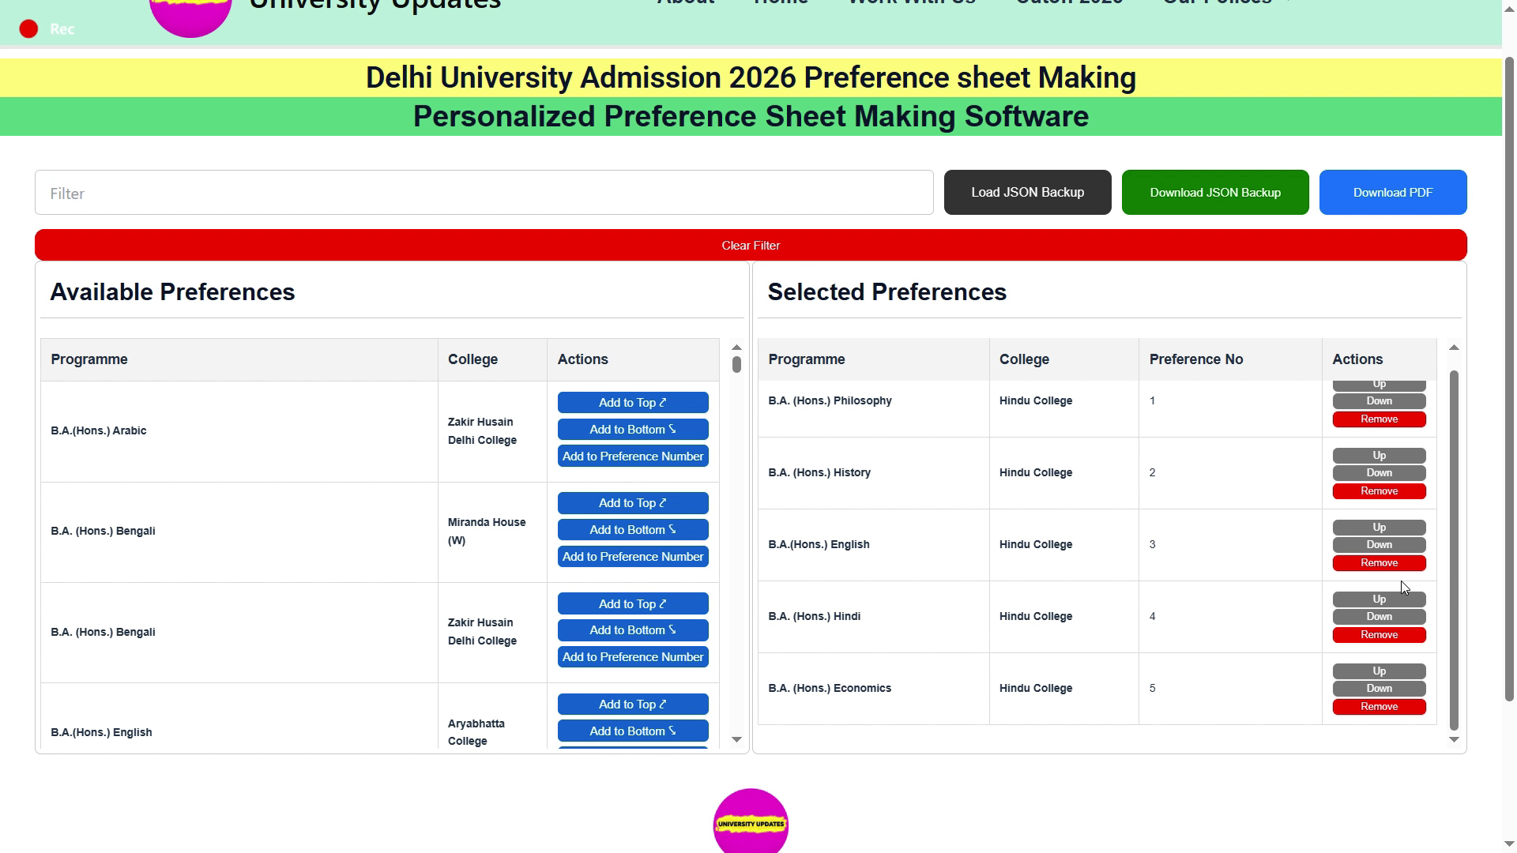
left_click_drag(789, 296, 1043, 305)
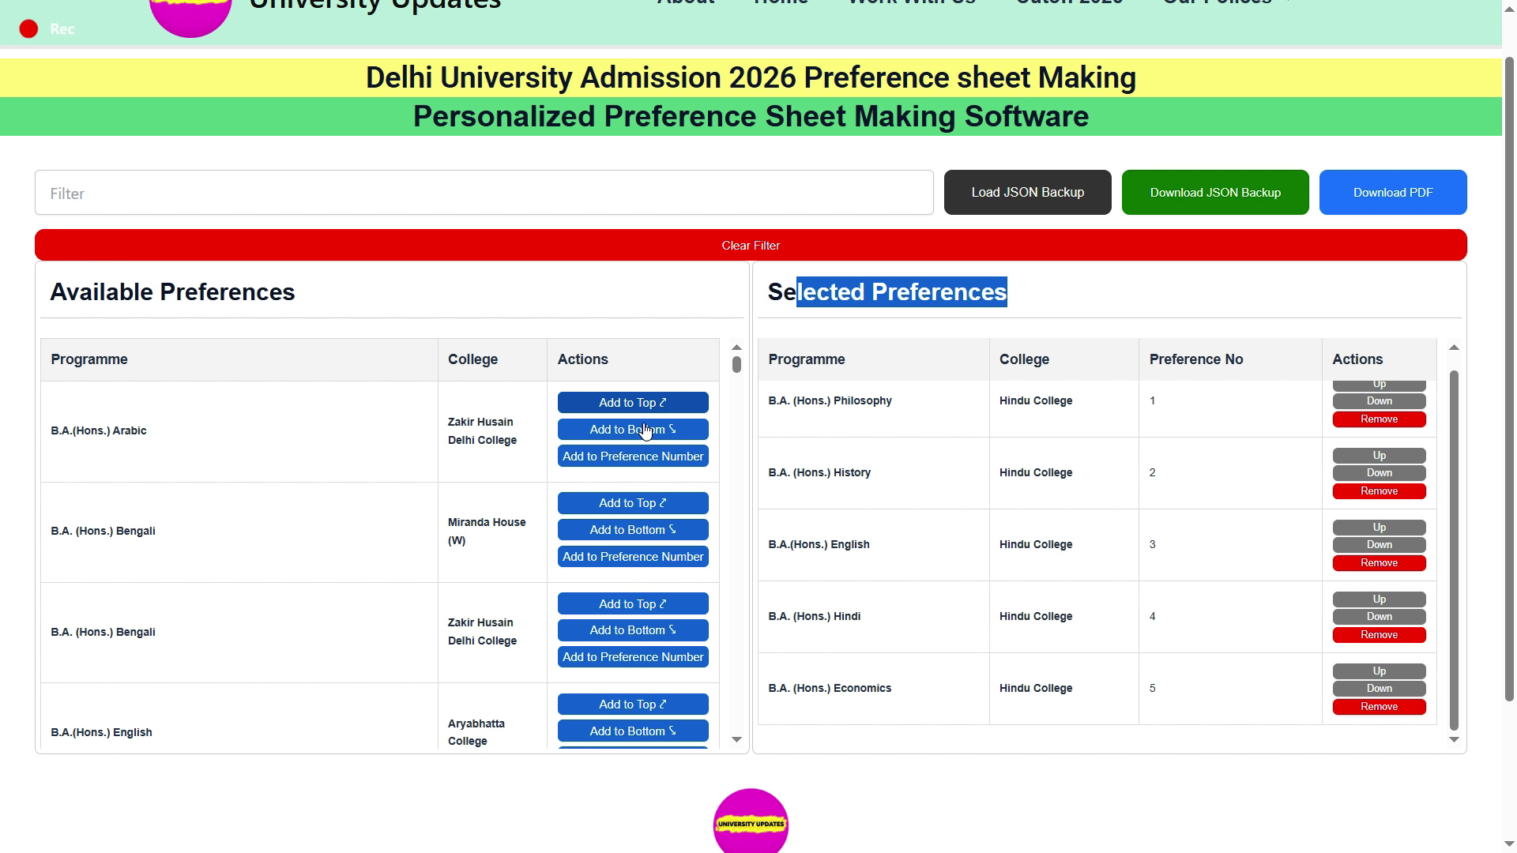
left_click(262, 183)
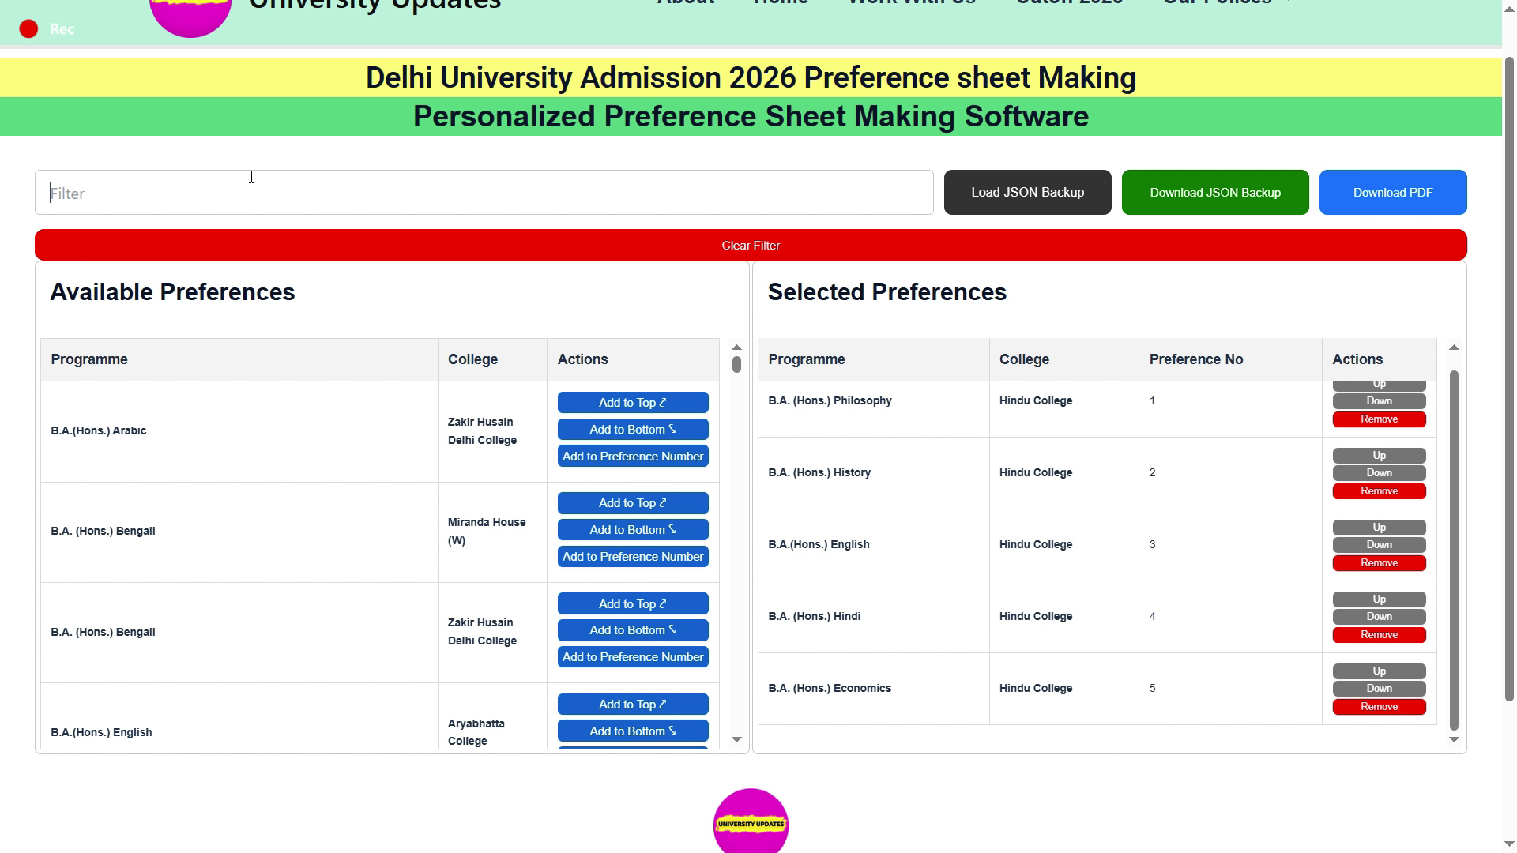
type("lady shr")
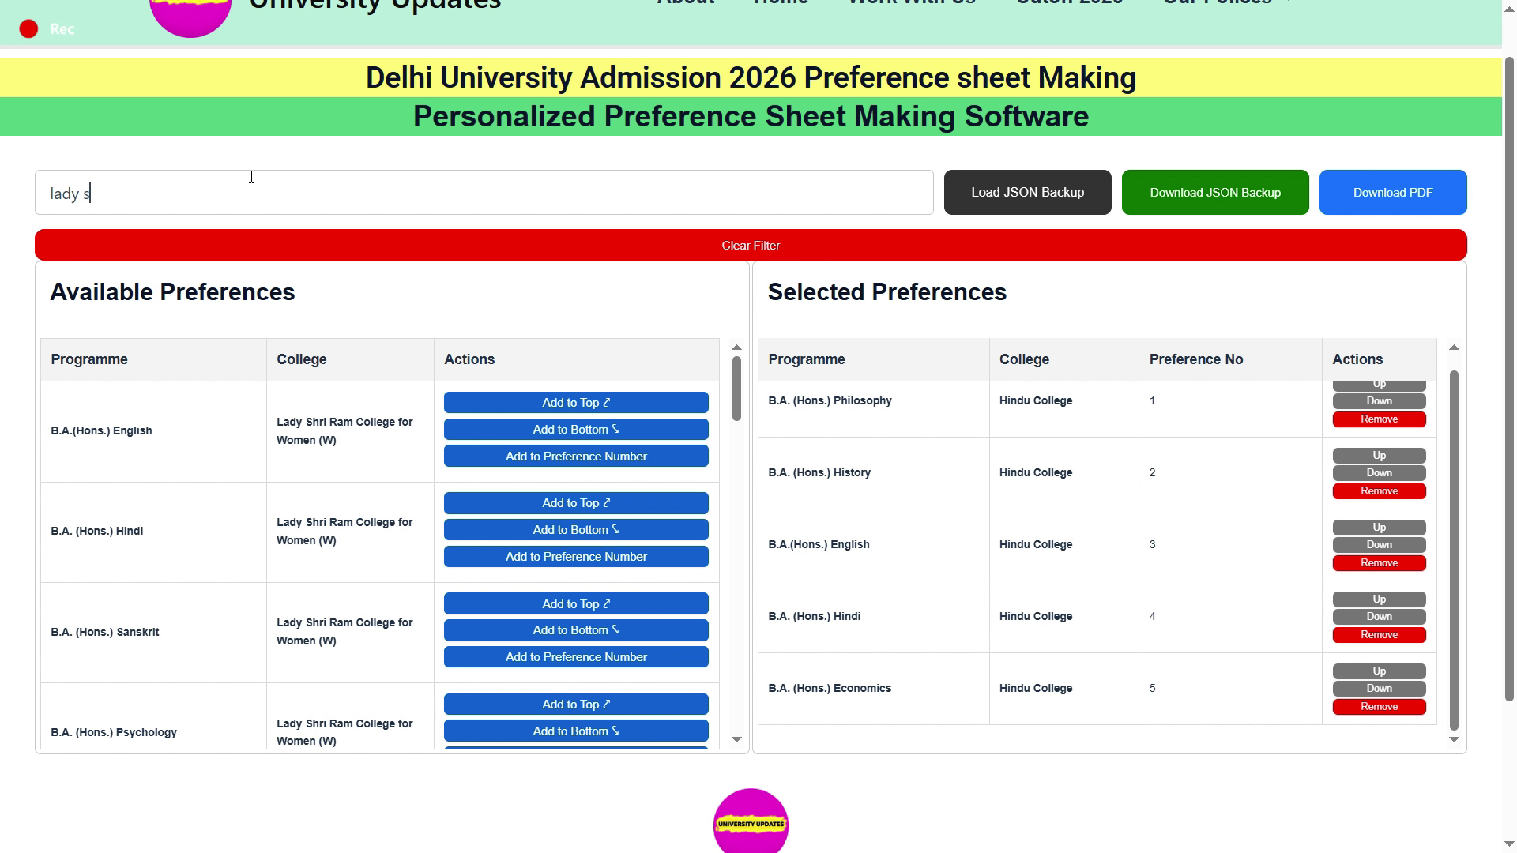
type("i")
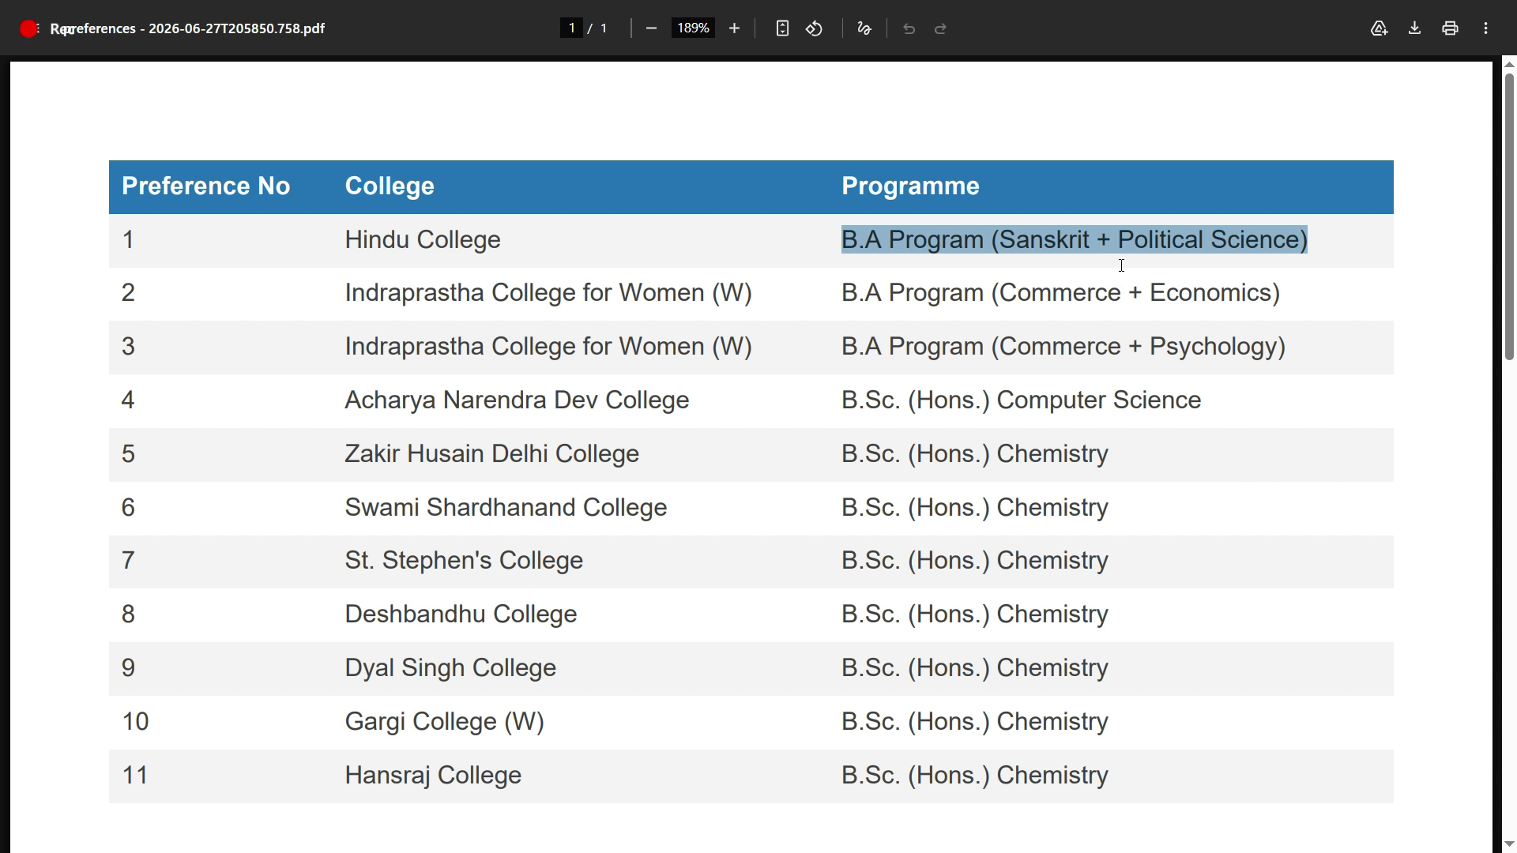
Step: Review the order of colleges and programmes in the sample preferences PDF and close it
left_click(556, 308)
scroll(400, 278, "down", 3)
scroll(398, 275, "up", 3)
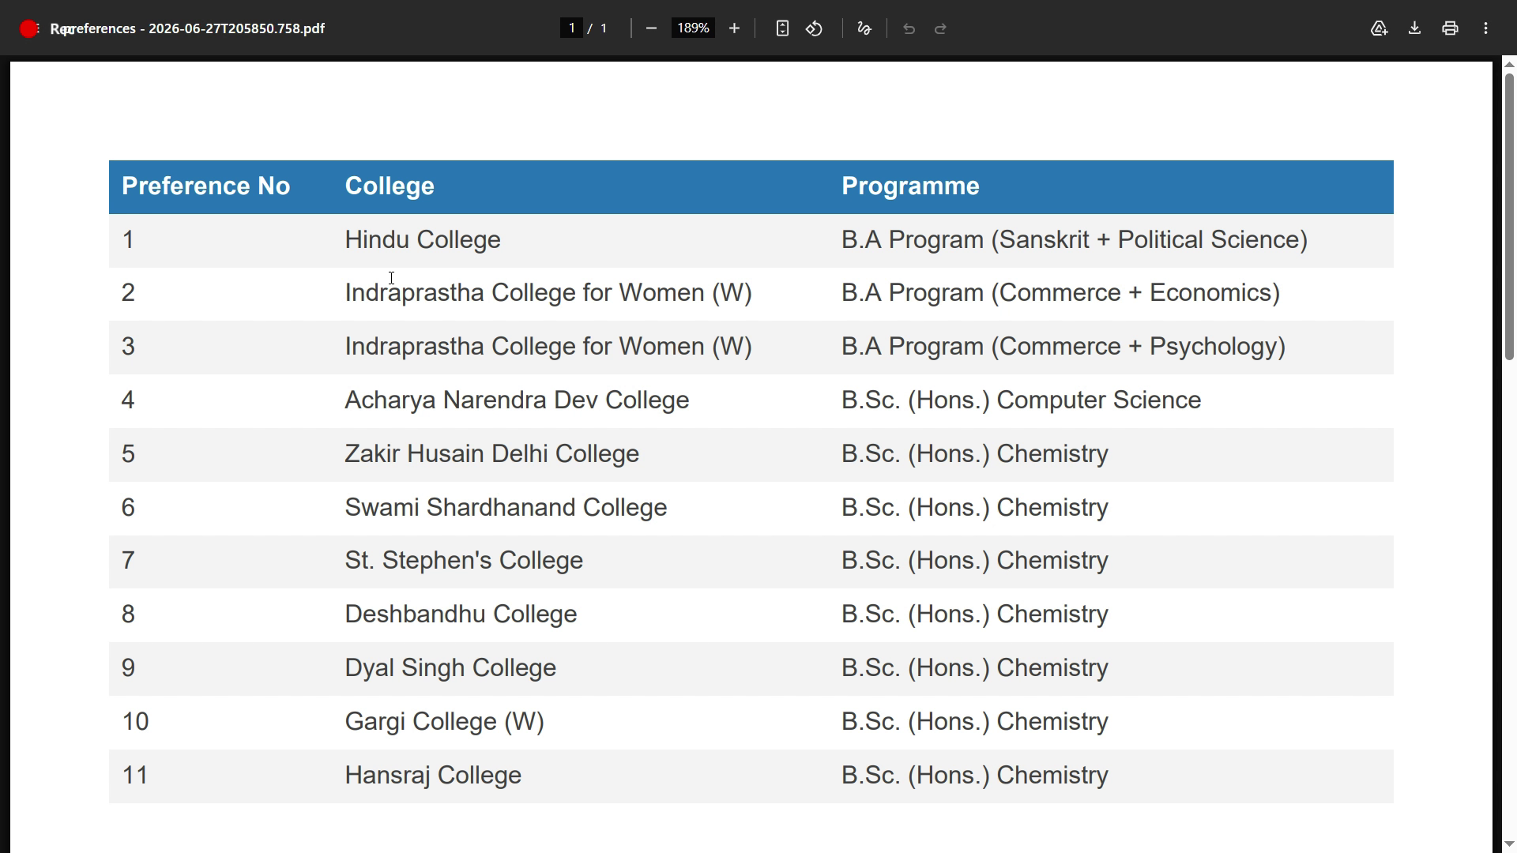
key("ctrl+w")
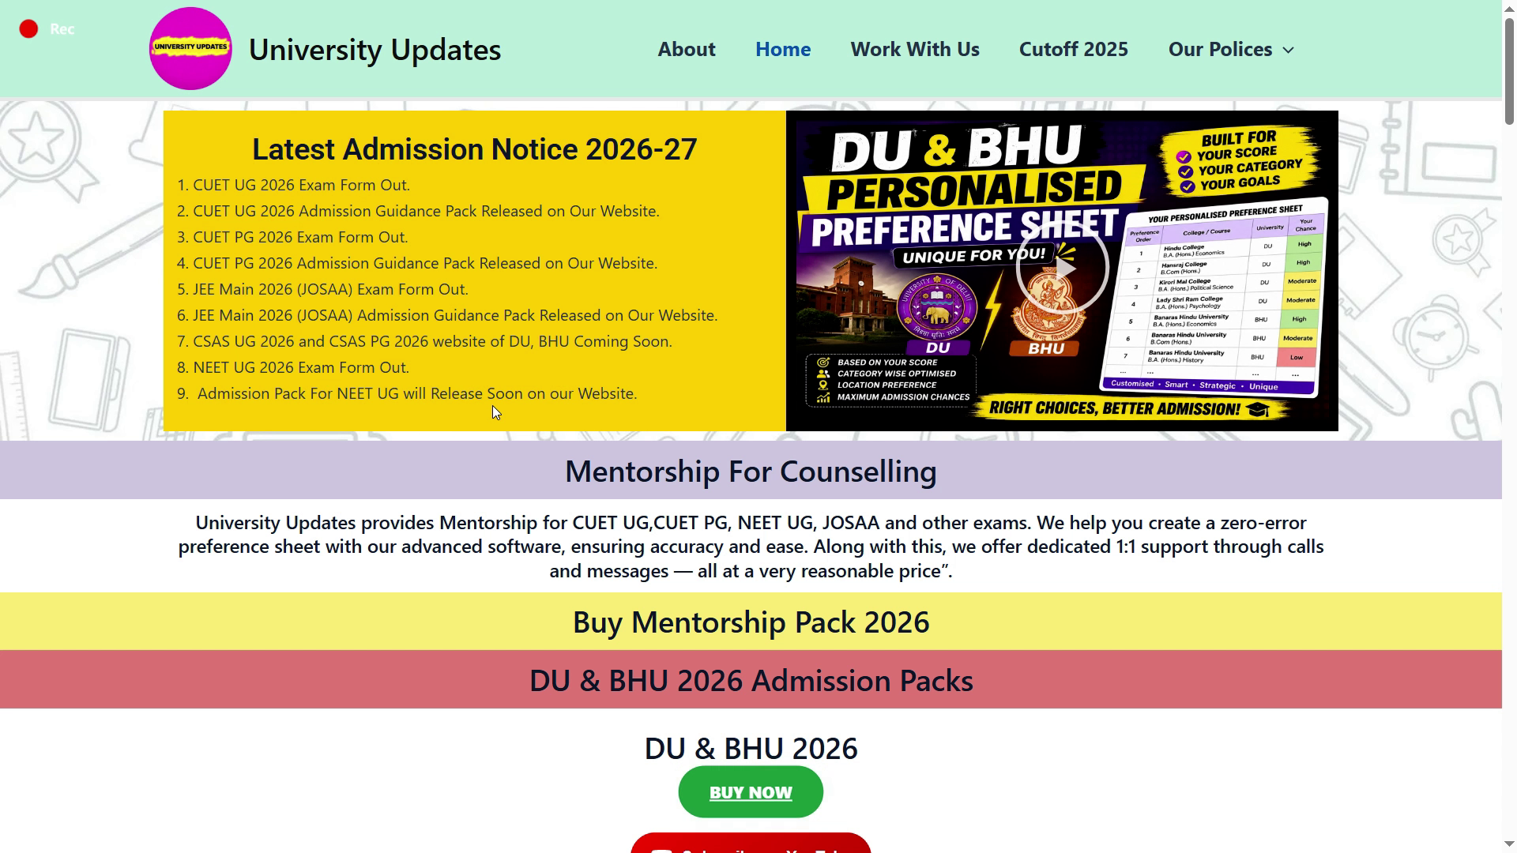
Step: Look through the paid mentorship student reviews and admission packs on the University Updates home page
scroll(492, 403, "down", 20)
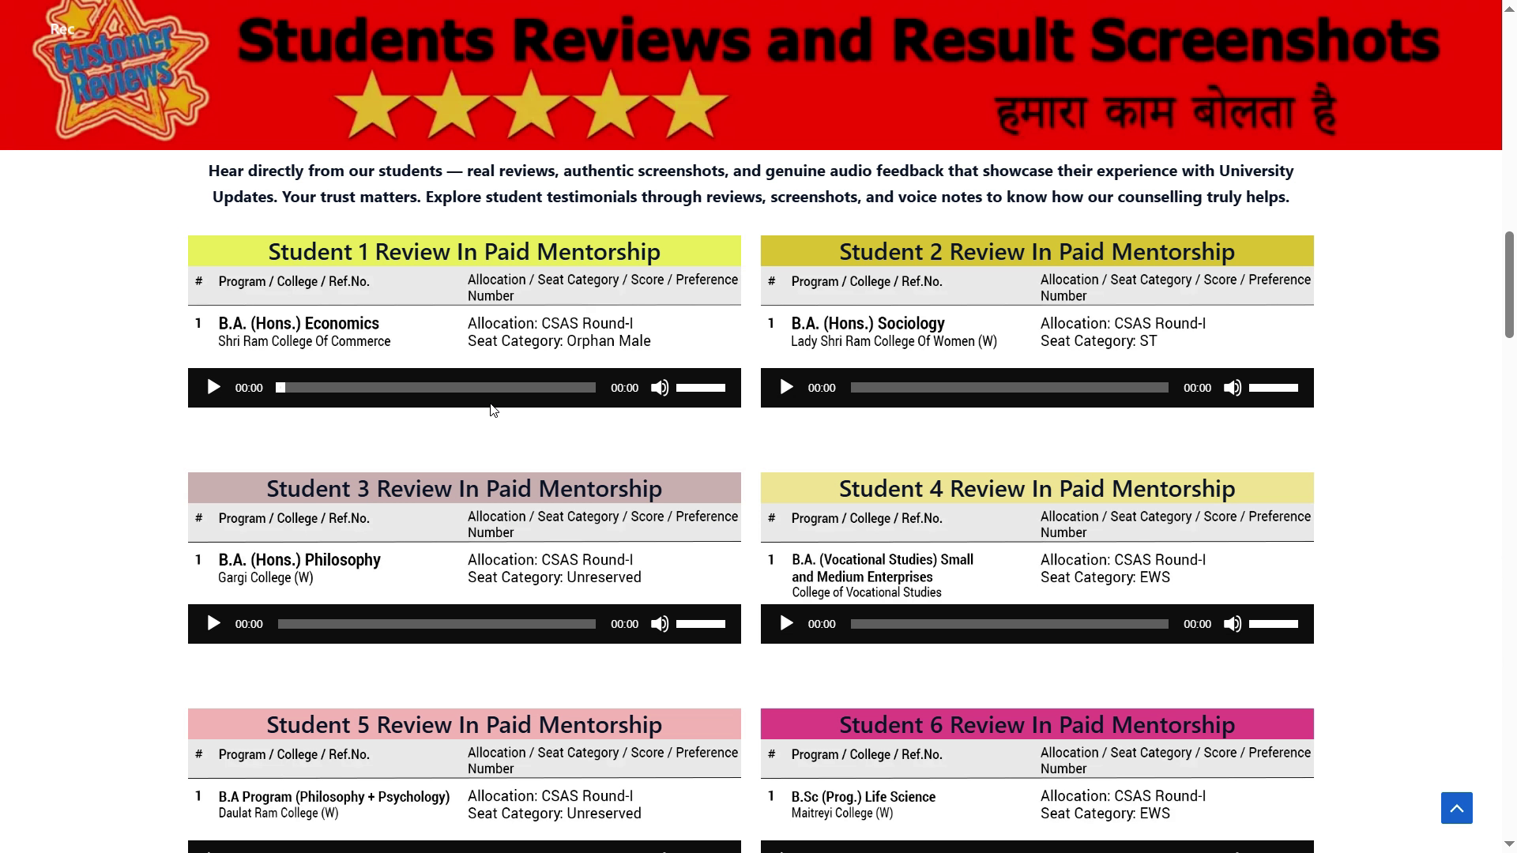
left_click_drag(268, 251, 609, 251)
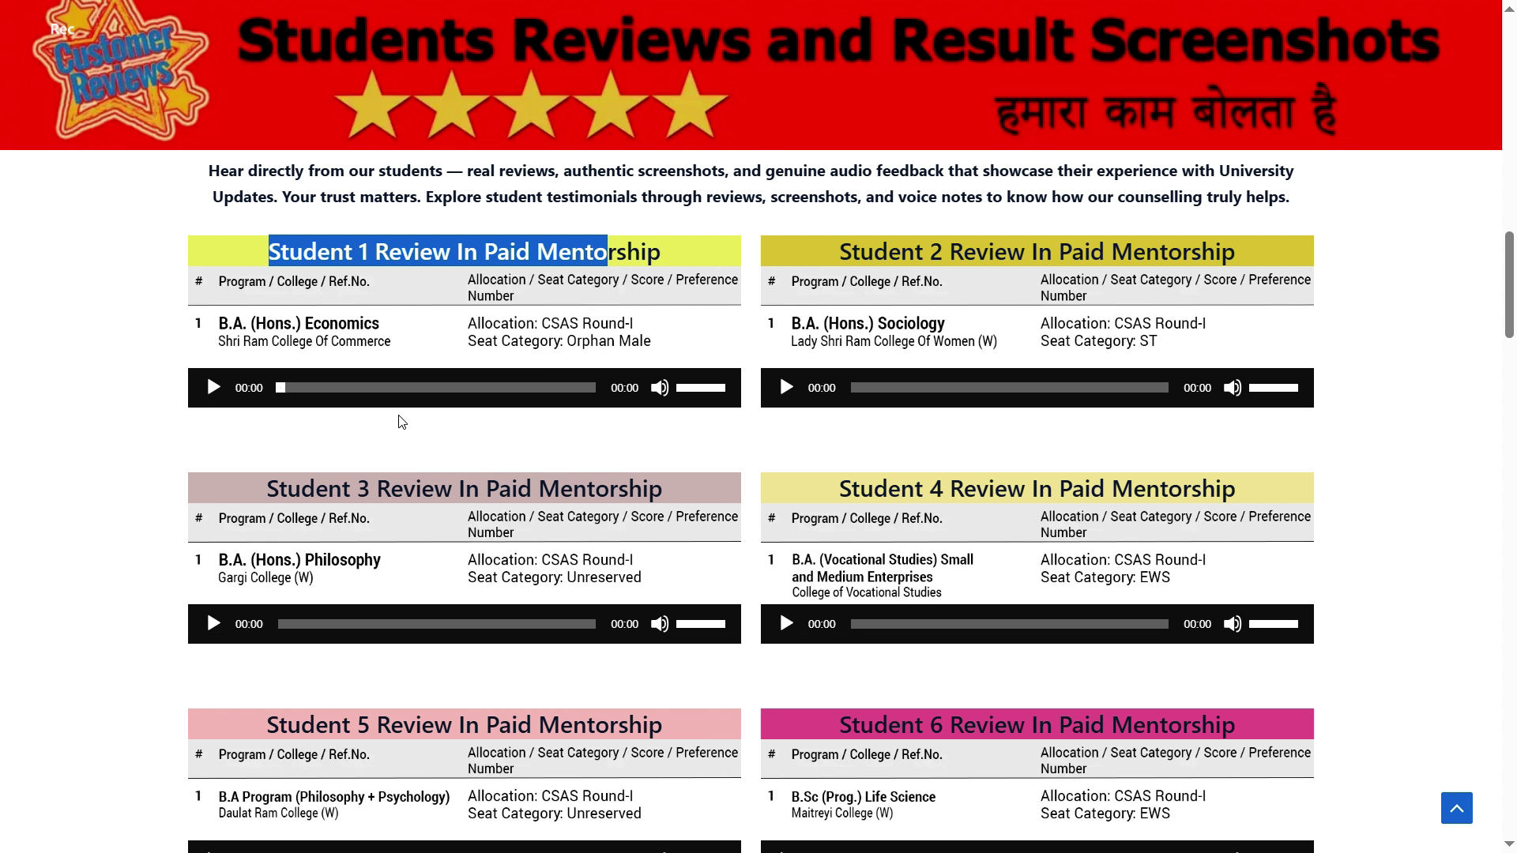
scroll(410, 415, "down", 2)
scroll(399, 423, "down", 4)
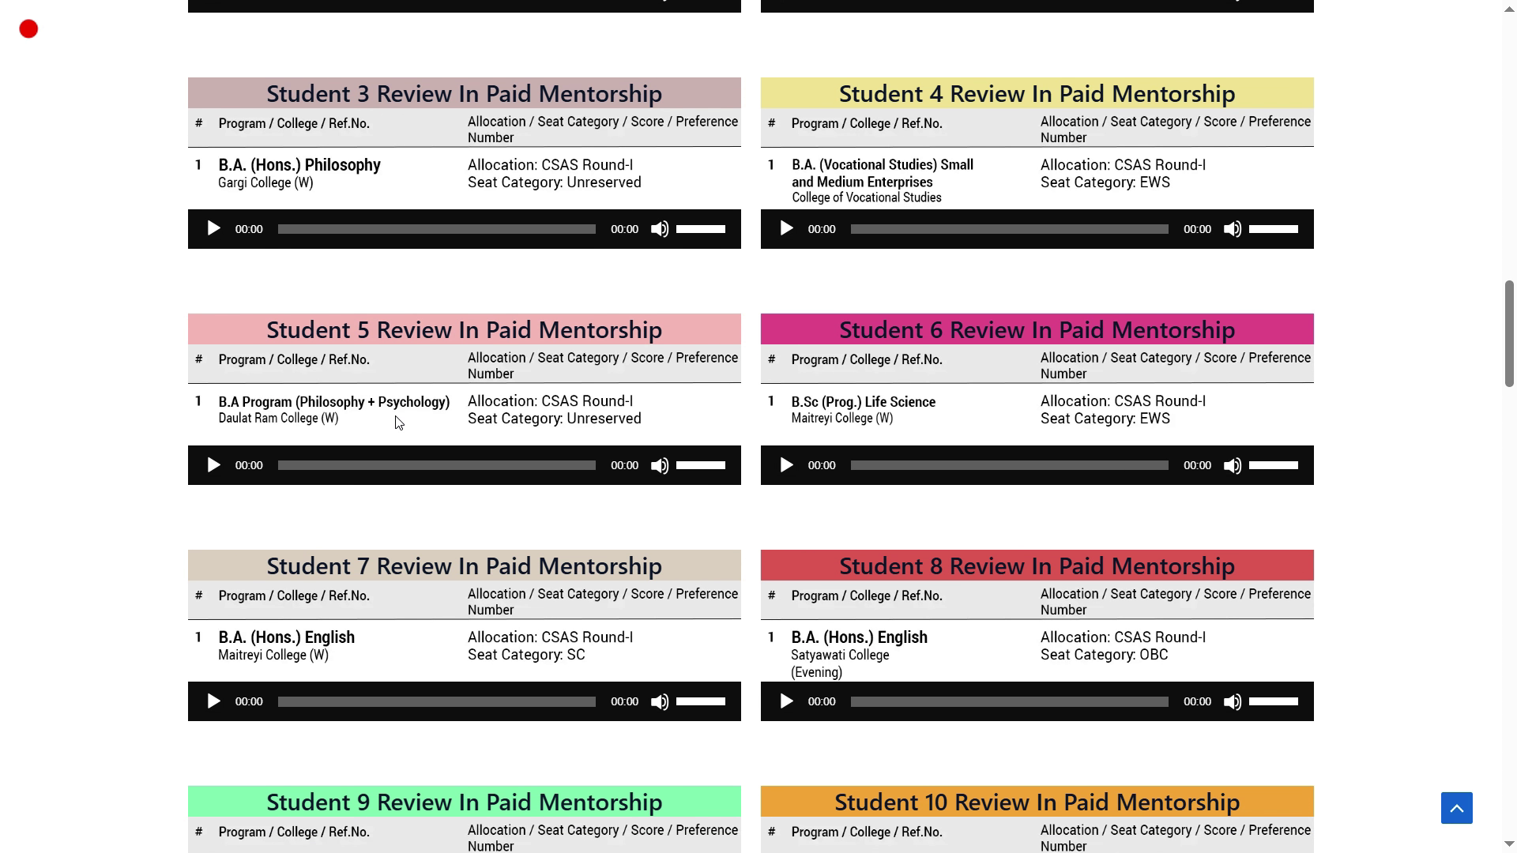
scroll(399, 422, "down", 8)
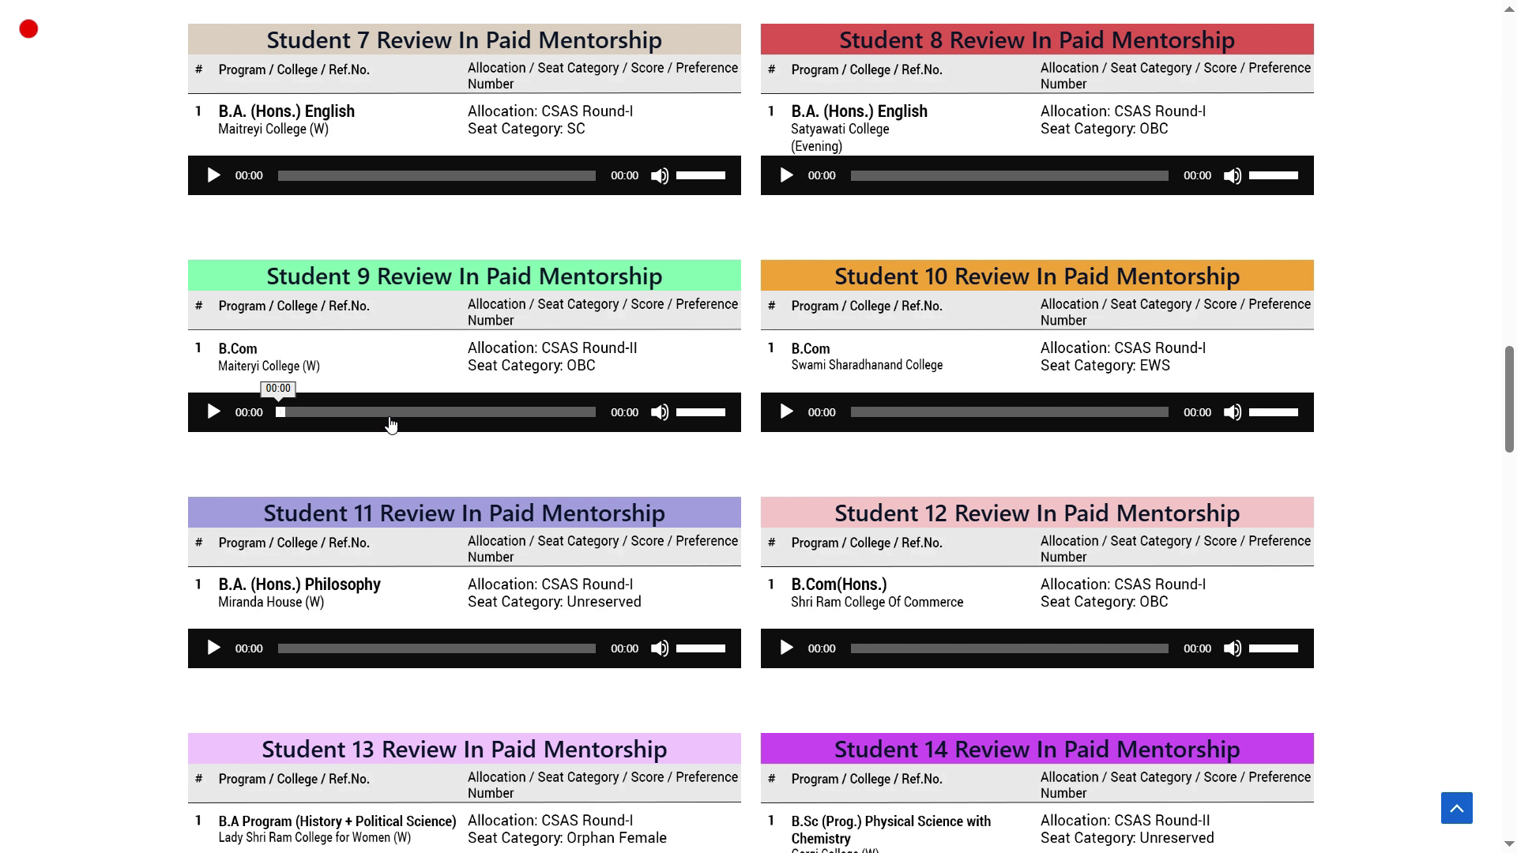
scroll(426, 487, "up", 20)
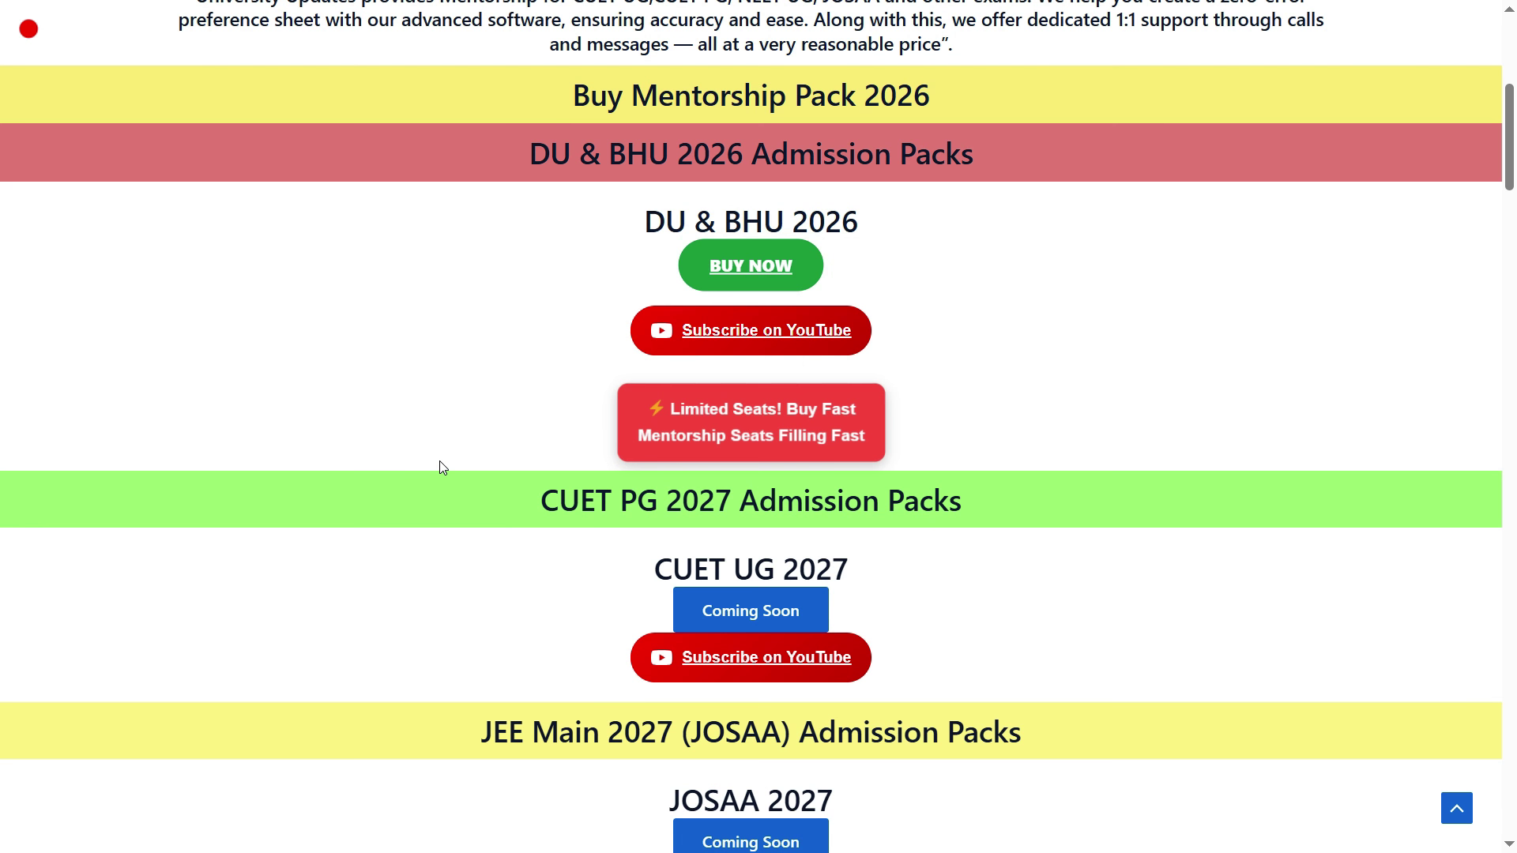
scroll(440, 462, "up", 8)
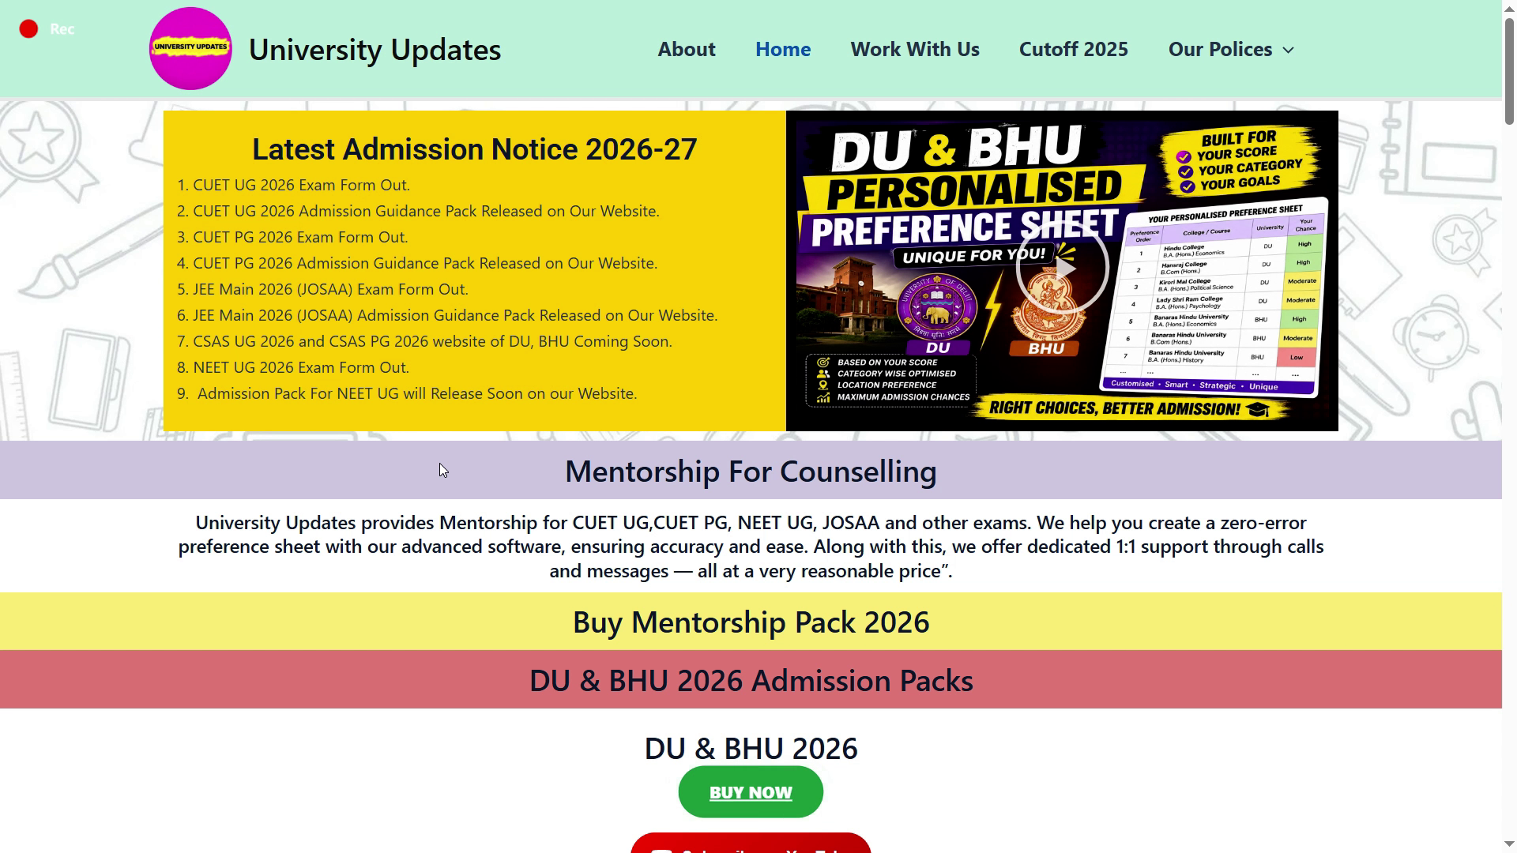